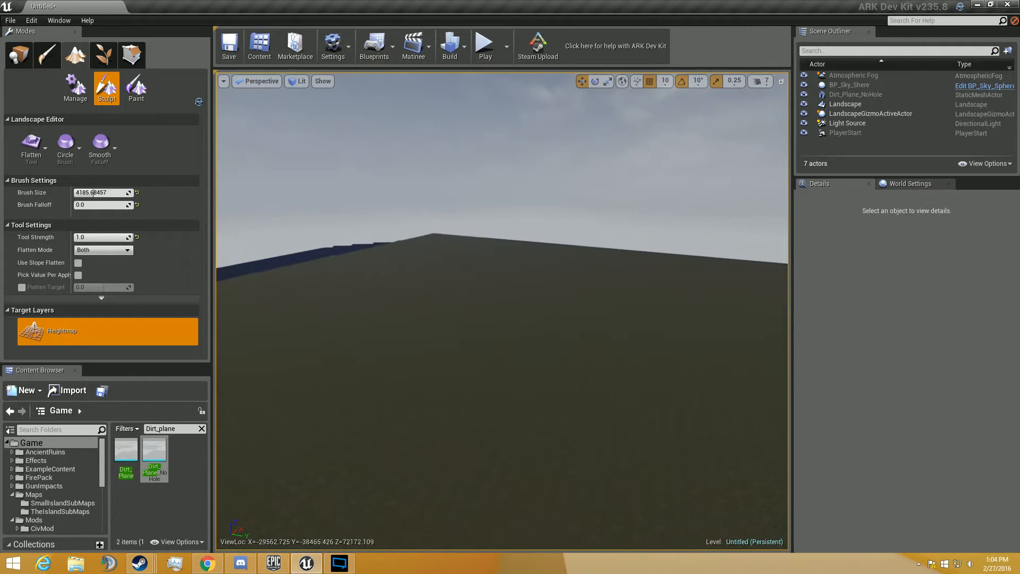
# - Examine the landscape and the existing sculpted pillar standing in its pit
pyautogui.moveTo(502, 311); pyautogui.dragTo(425, 298, button='right')
pyautogui.press('d')
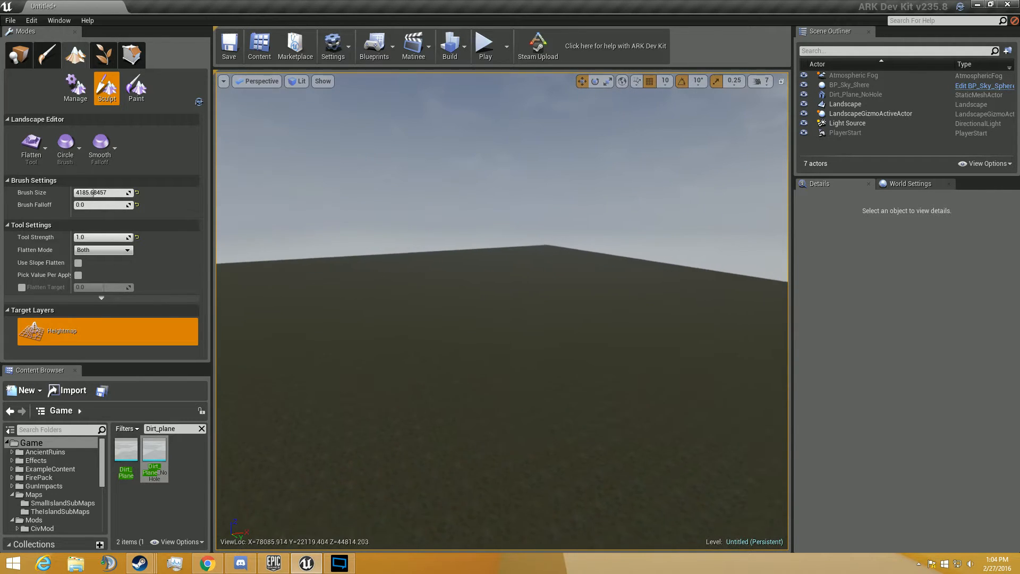
pyautogui.press('d')
pyautogui.moveTo(503, 311); pyautogui.dragTo(378, 265, button='right')
pyautogui.press('w')
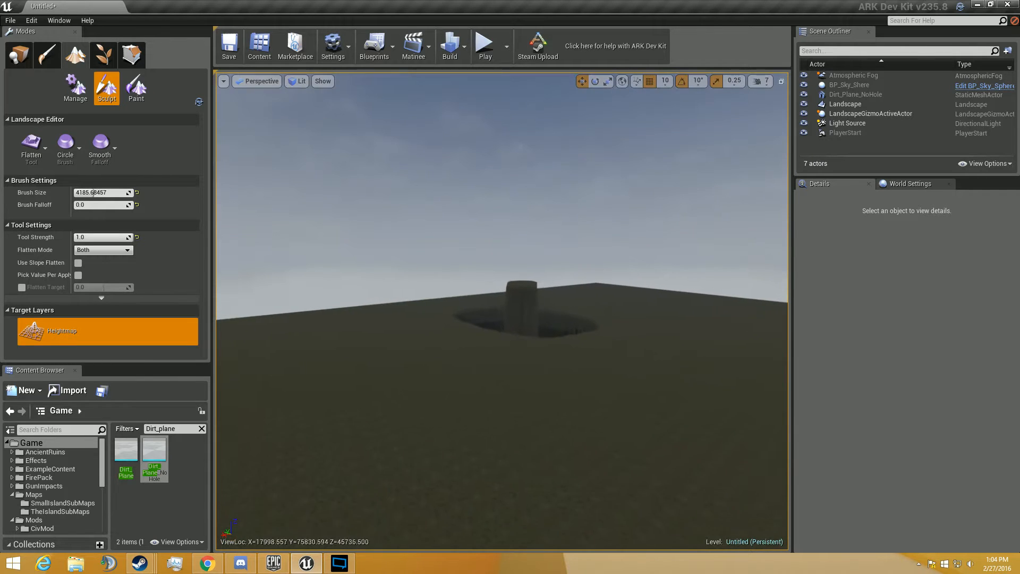
pyautogui.press('w')
pyautogui.moveTo(502, 311); pyautogui.dragTo(595, 288, button='right')
pyautogui.moveTo(449, 279); pyautogui.dragTo(478, 335, button='right')
pyautogui.press('a')
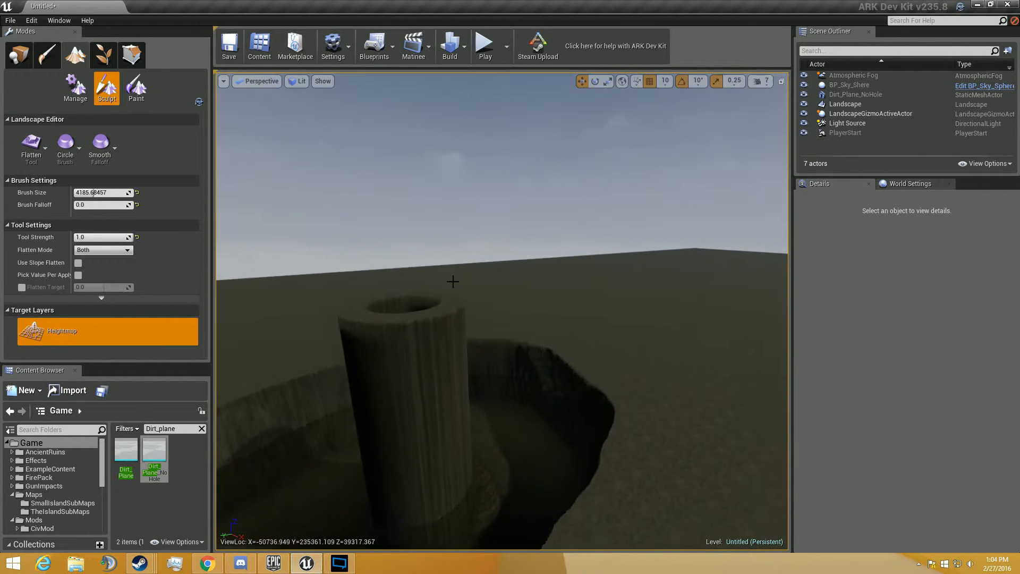
# - Inspect the Dirt_Plane_NoHole actor's transform values and its extent relative to the landscape
pyautogui.click(18, 56)
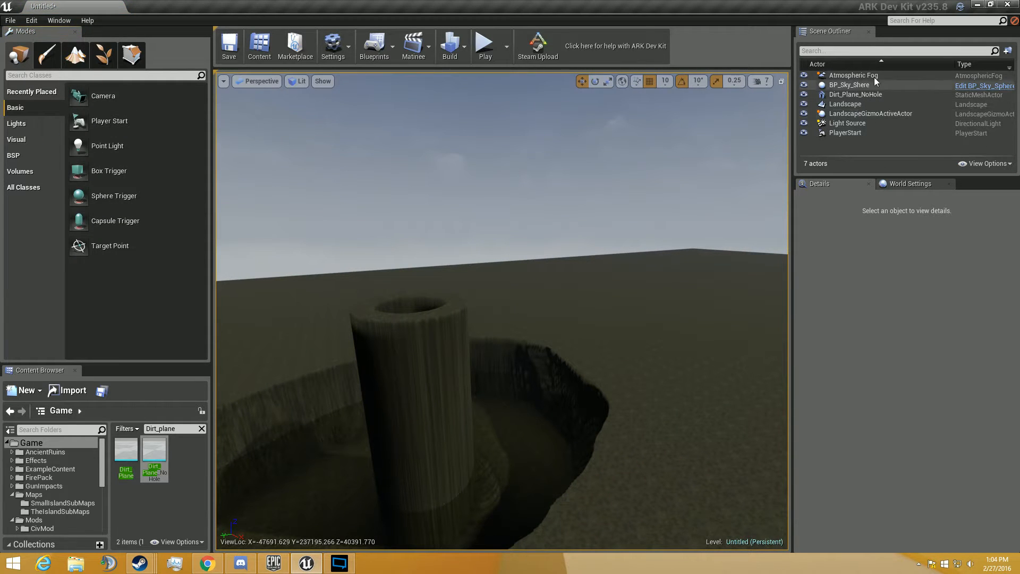
pyautogui.click(855, 96)
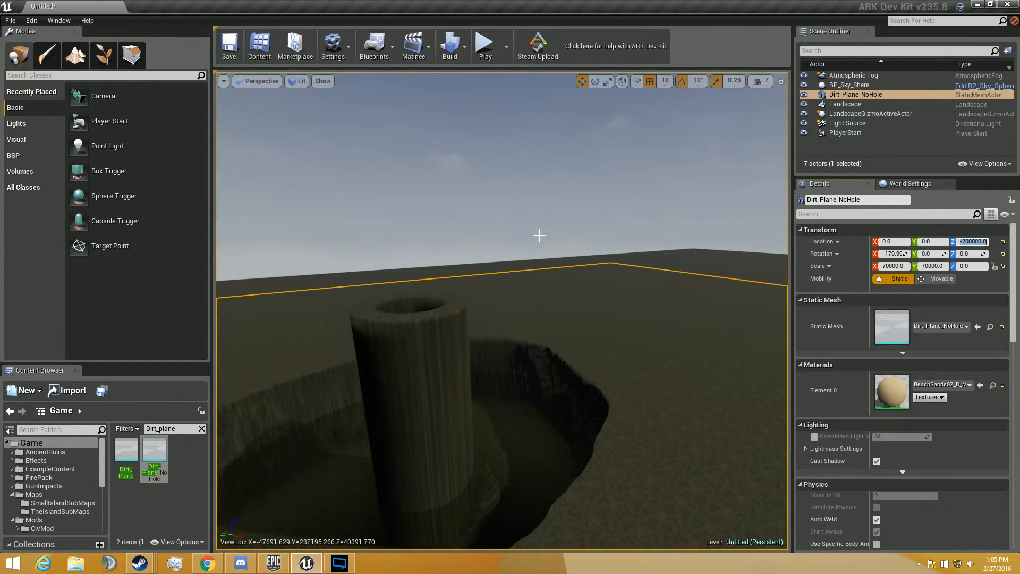
pyautogui.moveTo(539, 235); pyautogui.dragTo(577, 267, button='right')
pyautogui.press('a')
pyautogui.press('a')
pyautogui.press('w')
pyautogui.press('w')
pyautogui.press('e')
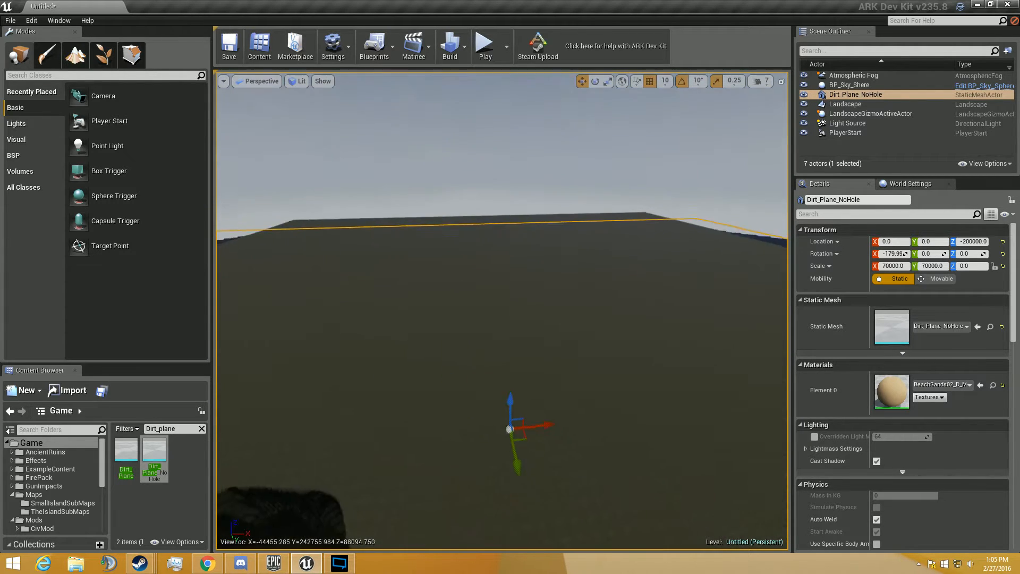
pyautogui.moveTo(410, 225); pyautogui.dragTo(400, 225, button='right')
# - Raise a tall flat-topped pillar on the landscape with the Sculpt tool, using brush size about 9589, falloff 0.0 and tool strength 1.0
pyautogui.click(75, 56)
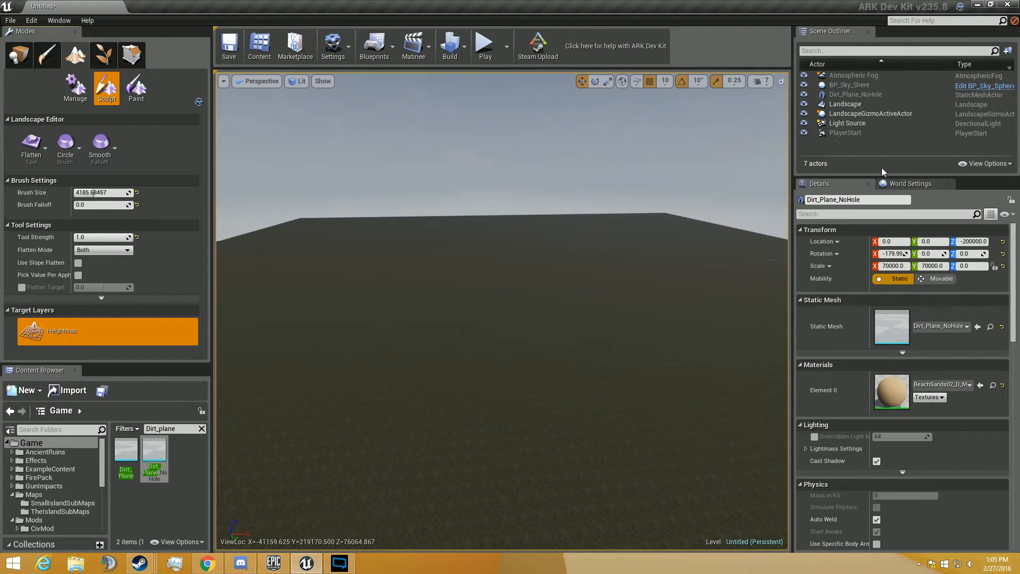
pyautogui.press('w')
pyautogui.moveTo(573, 319)
pyautogui.mouseDown(button='right')
pyautogui.moveTo(633, 337)
pyautogui.moveTo(590, 292)
pyautogui.mouseUp(button='right')
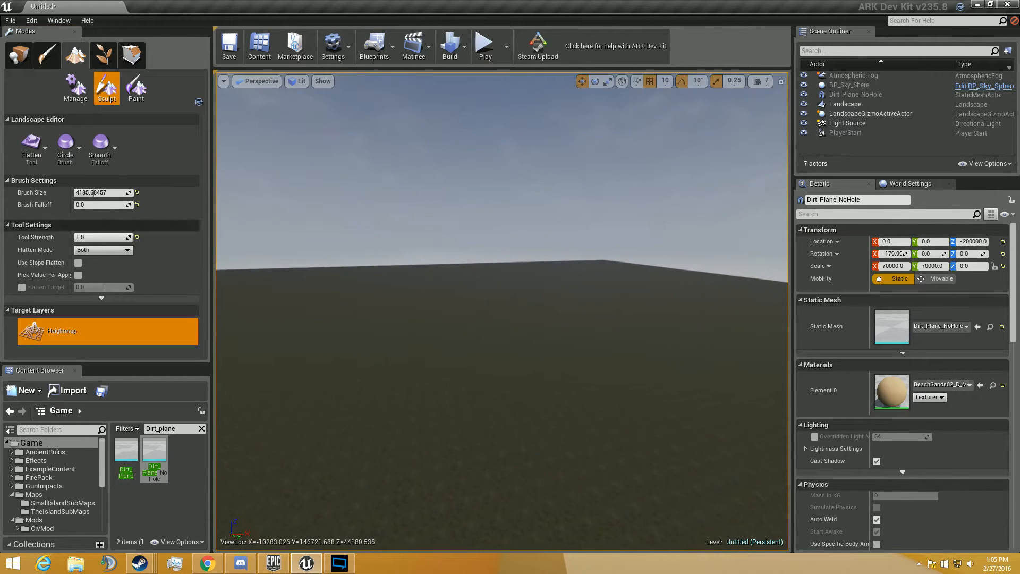
pyautogui.click(31, 145)
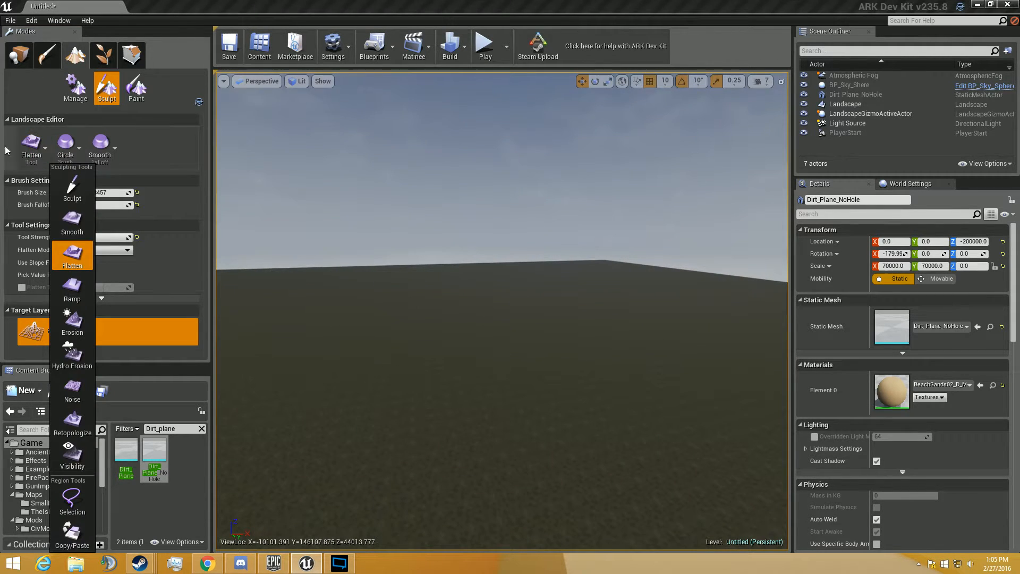
pyautogui.click(73, 189)
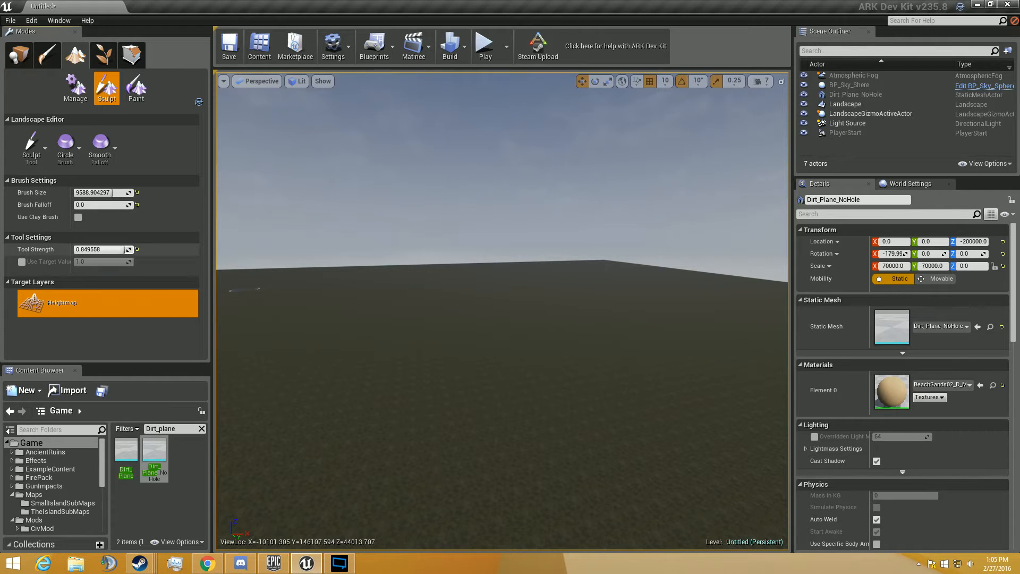
pyautogui.press('w')
pyautogui.moveTo(502, 311)
pyautogui.mouseDown(button='right')
pyautogui.moveTo(518, 415)
pyautogui.moveTo(524, 340)
pyautogui.moveTo(435, 404)
pyautogui.mouseUp(button='right')
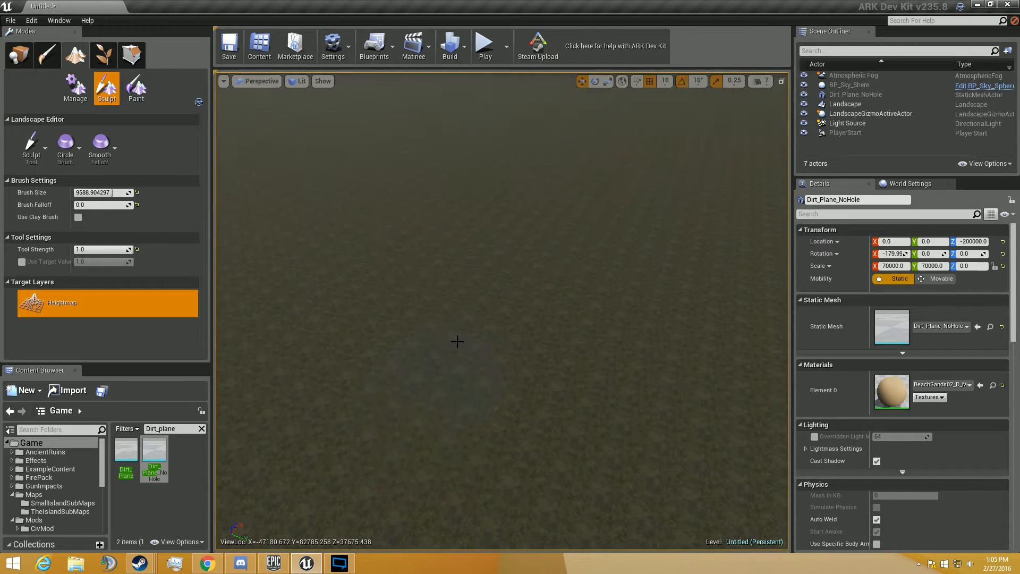
pyautogui.moveTo(458, 341); pyautogui.dragTo(458, 341)
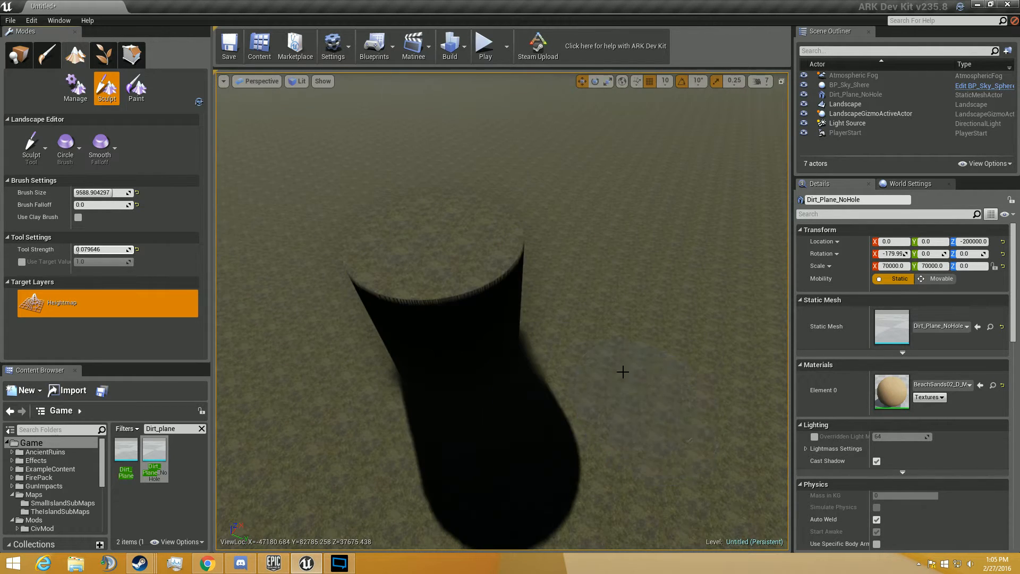
# - Raise a second, lower flat-topped pillar beside the first with tool strength about 0.08
pyautogui.moveTo(622, 368); pyautogui.dragTo(620, 365)
pyautogui.moveTo(432, 377); pyautogui.dragTo(444, 298, button='right')
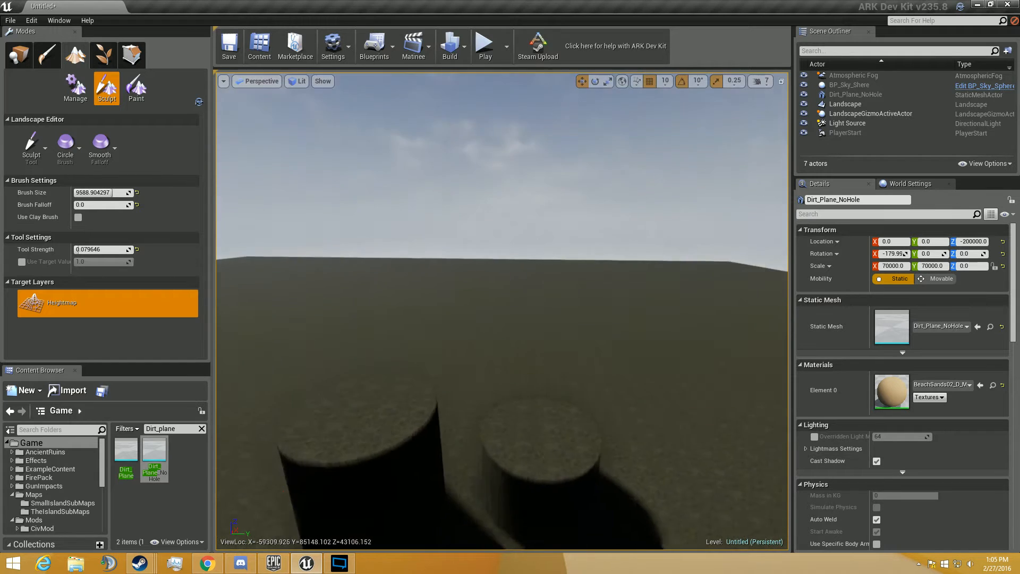
pyautogui.scroll(-5, 432, 377)
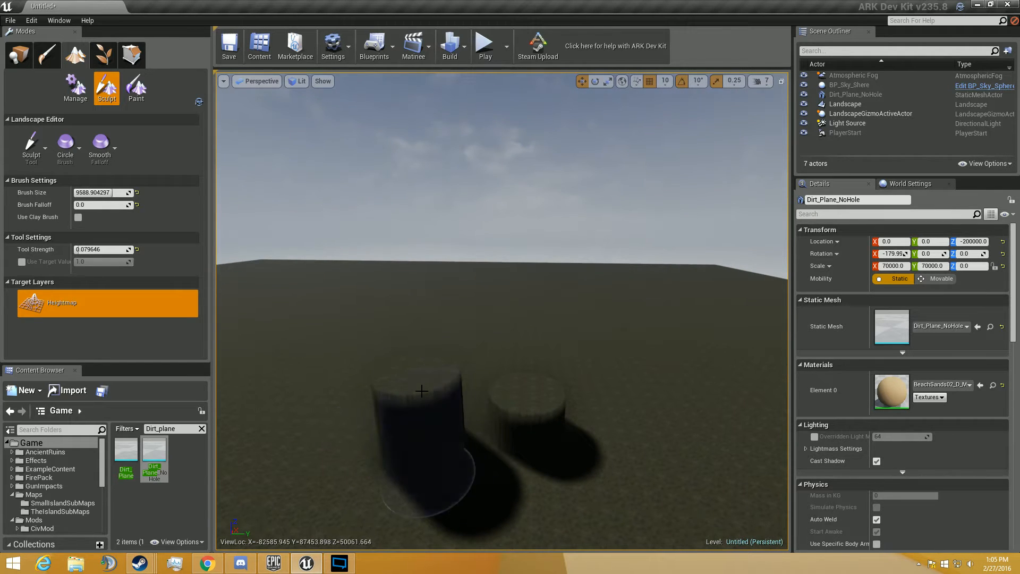
pyautogui.moveTo(407, 387)
pyautogui.mouseDown(button='right')
pyautogui.moveTo(406, 422)
pyautogui.moveTo(409, 385)
pyautogui.moveTo(351, 446)
pyautogui.moveTo(406, 481)
pyautogui.mouseUp(button='right')
pyautogui.press('w')
pyautogui.press('s')
pyautogui.press('w')
pyautogui.press('s')
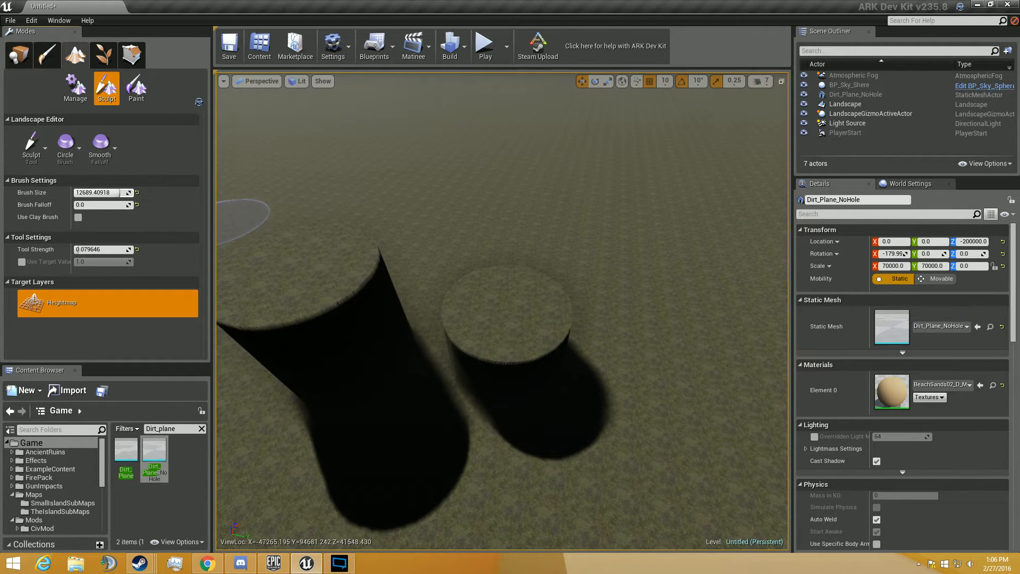
# - Raise a third mound beside the low pillar with brush size about 12435, brush falloff about 0.42 and tool strength about 0.45
pyautogui.moveTo(80, 205); pyautogui.dragTo(98, 205)
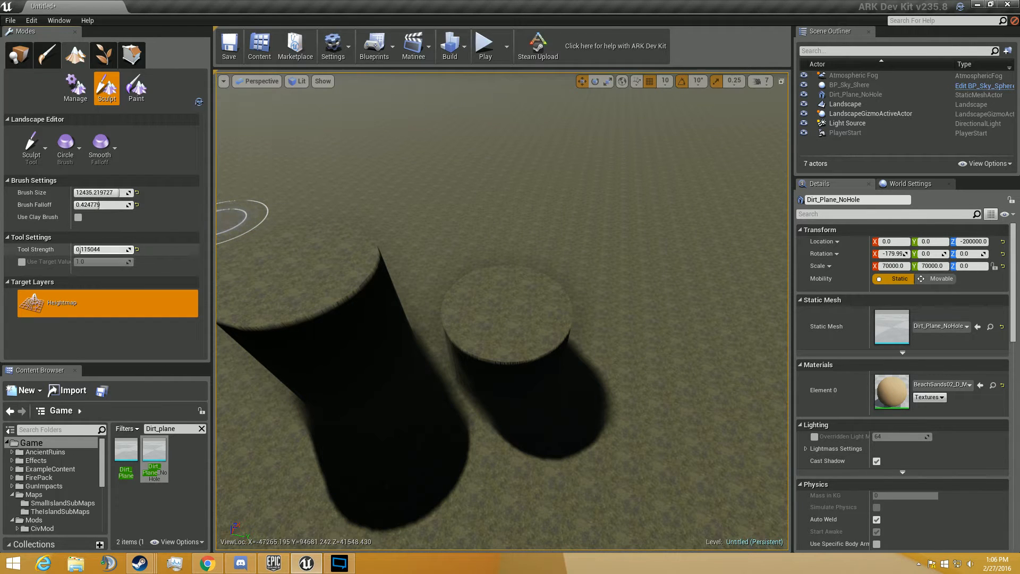
pyautogui.moveTo(80, 249); pyautogui.dragTo(101, 249)
pyautogui.press('d')
pyautogui.moveTo(685, 408); pyautogui.dragTo(557, 354, button='right')
pyautogui.click(557, 354)
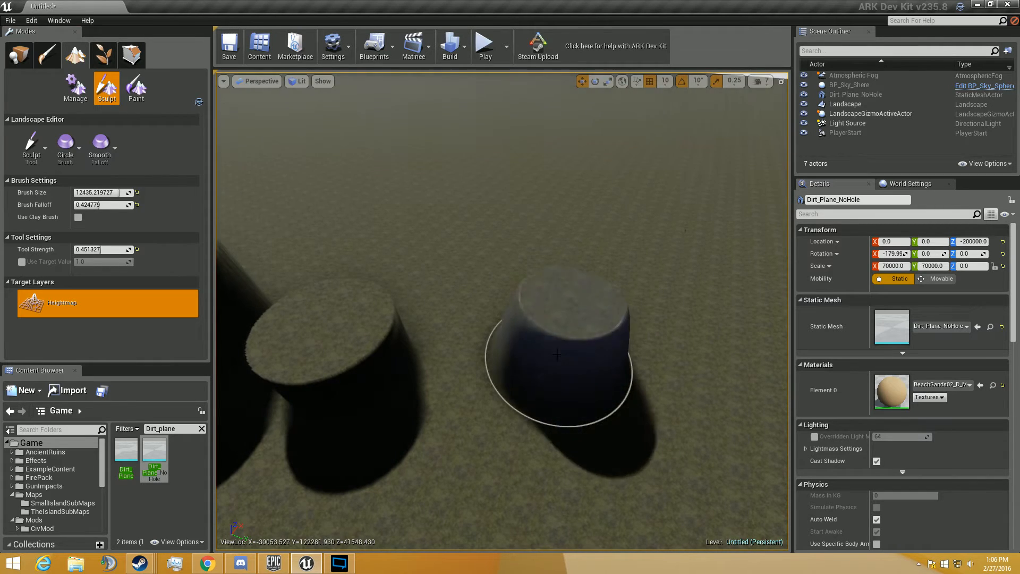
# - Examine the tapered sides of the third mound from close up and from a distance
pyautogui.press('d')
pyautogui.moveTo(432, 361); pyautogui.dragTo(432, 361, button='right')
pyautogui.press('w')
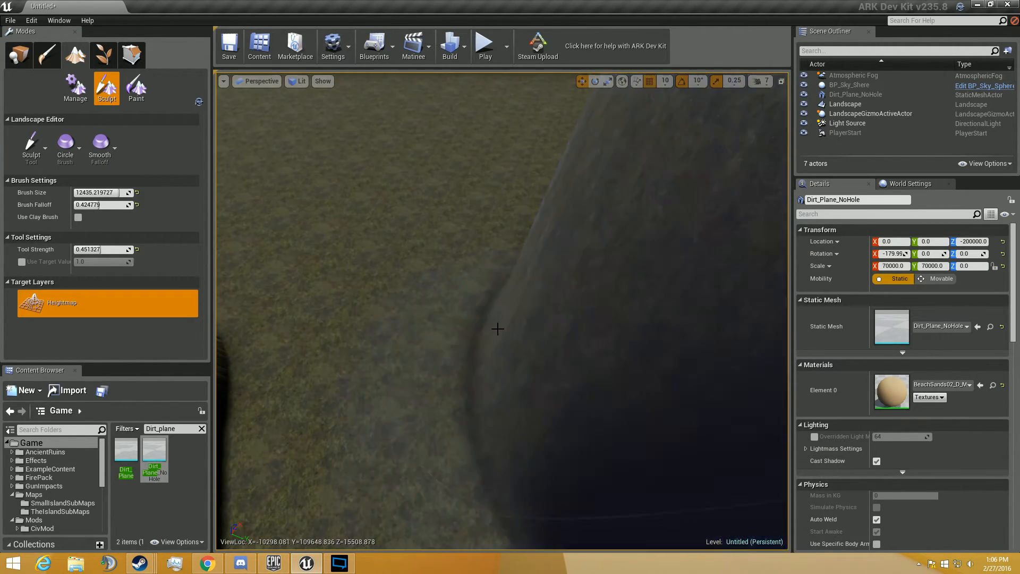
pyautogui.press('s')
pyautogui.moveTo(497, 328)
pyautogui.mouseDown(button='right')
pyautogui.moveTo(404, 328)
pyautogui.moveTo(532, 316)
pyautogui.mouseUp(button='right')
pyautogui.press('w')
pyautogui.press('w')
pyautogui.moveTo(444, 317)
pyautogui.mouseDown(button='right')
pyautogui.moveTo(445, 329)
pyautogui.moveTo(495, 309)
pyautogui.moveTo(531, 277)
pyautogui.mouseUp(button='right')
pyautogui.press('s')
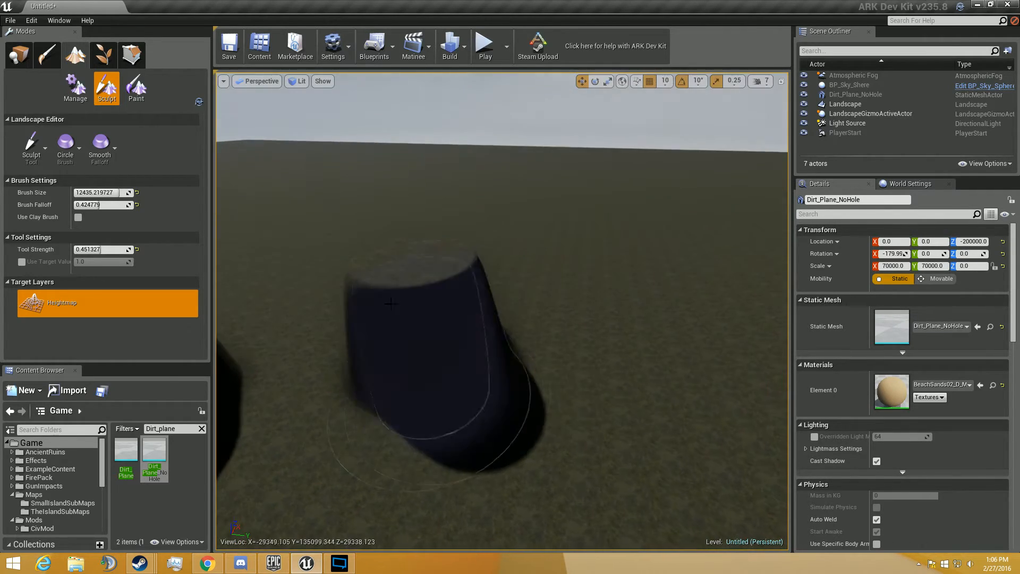
# - Increase the brush falloff to about 0.96 and raise a fourth, gently sloped mound beside the third
pyautogui.moveTo(107, 205); pyautogui.dragTo(133, 204)
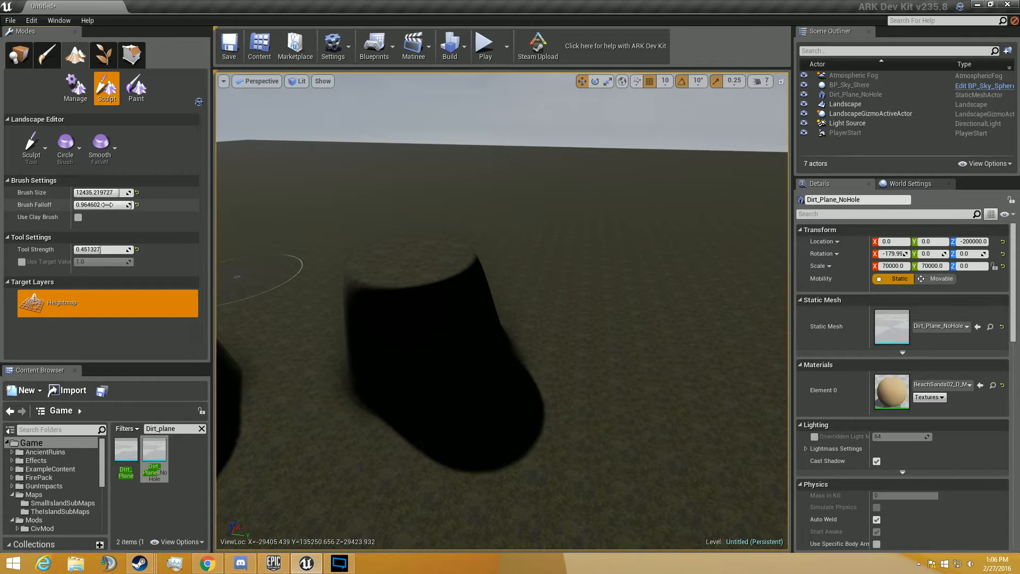
pyautogui.moveTo(649, 354)
pyautogui.mouseDown()
pyautogui.moveTo(627, 319)
pyautogui.moveTo(652, 326)
pyautogui.moveTo(545, 425)
pyautogui.mouseUp()
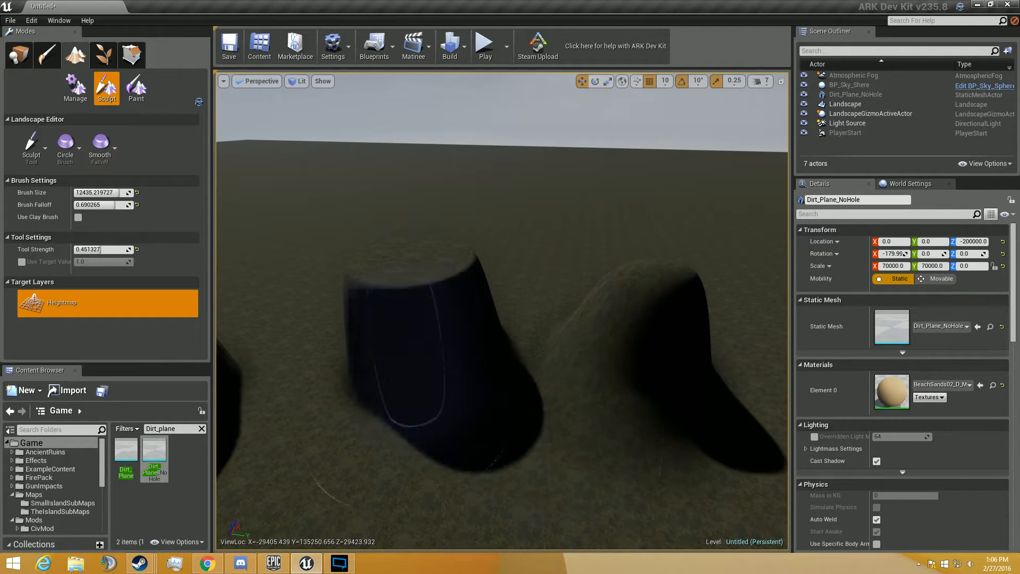
pyautogui.press('a')
pyautogui.moveTo(408, 389)
pyautogui.mouseDown(button='right')
pyautogui.moveTo(218, 360)
pyautogui.moveTo(361, 366)
pyautogui.moveTo(268, 370)
pyautogui.moveTo(340, 369)
pyautogui.moveTo(331, 369)
pyautogui.mouseUp(button='right')
pyautogui.press('s')
pyautogui.press('s')
# - Smooth the top and sides of the tallest pillar with the Smooth tool at brush falloff about 0.69
pyautogui.click(28, 144)
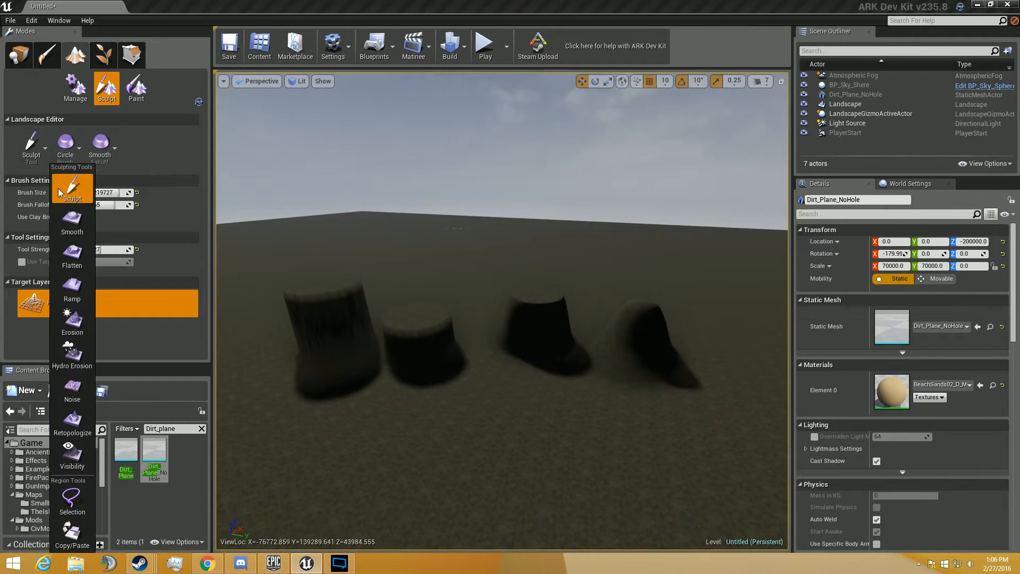
pyautogui.click(80, 221)
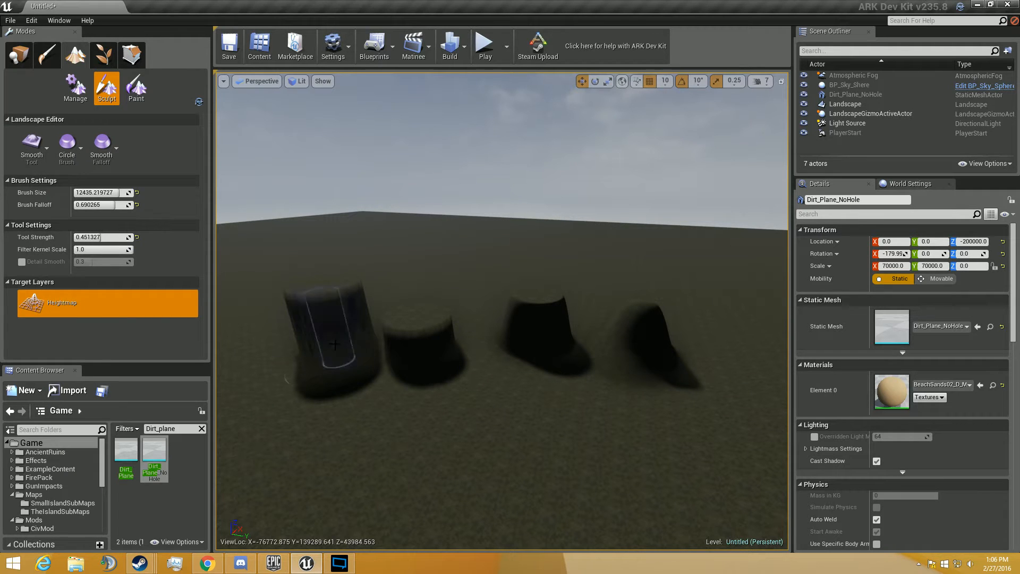
pyautogui.press('w')
pyautogui.moveTo(340, 313)
pyautogui.mouseDown(button='right')
pyautogui.moveTo(314, 303)
pyautogui.moveTo(276, 315)
pyautogui.mouseUp(button='right')
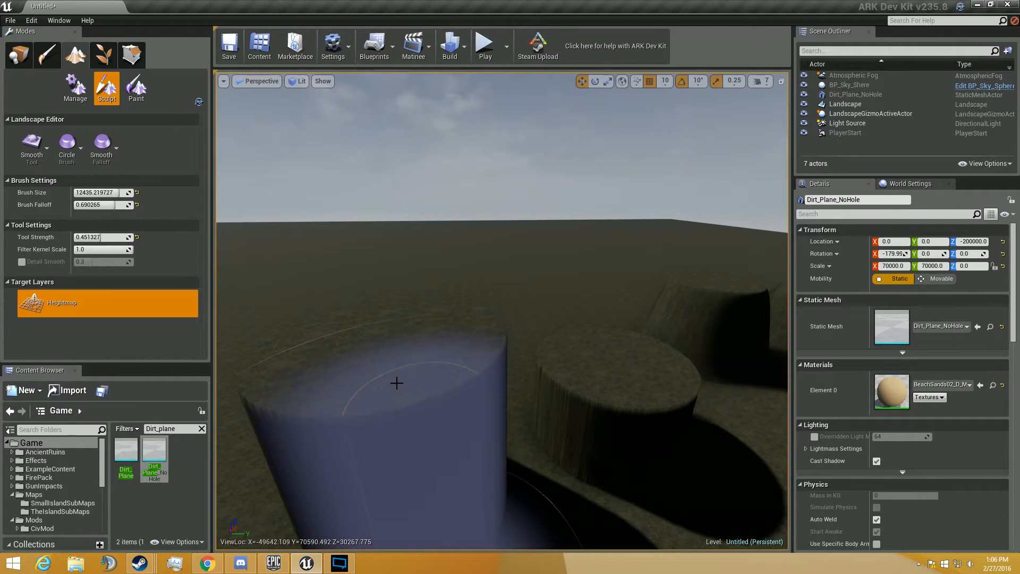
pyautogui.moveTo(397, 384); pyautogui.dragTo(401, 353)
pyautogui.moveTo(401, 353)
pyautogui.mouseDown(button='right')
pyautogui.moveTo(433, 385)
pyautogui.moveTo(421, 436)
pyautogui.moveTo(411, 401)
pyautogui.moveTo(406, 417)
pyautogui.mouseUp(button='right')
pyautogui.press('a')
pyautogui.press('d')
pyautogui.press('a')
# - Reduce the brush size to about 3810 and smooth smaller areas along the edges of the sculpted mounds
pyautogui.moveTo(116, 196); pyautogui.dragTo(118, 194)
pyautogui.press('a')
pyautogui.moveTo(364, 342); pyautogui.dragTo(365, 356, button='right')
pyautogui.moveTo(545, 319)
pyautogui.mouseDown()
pyautogui.moveTo(545, 298)
pyautogui.moveTo(456, 292)
pyautogui.moveTo(485, 266)
pyautogui.moveTo(478, 237)
pyautogui.mouseUp()
pyautogui.moveTo(550, 246)
pyautogui.mouseDown()
pyautogui.moveTo(546, 221)
pyautogui.moveTo(512, 247)
pyautogui.moveTo(597, 271)
pyautogui.moveTo(615, 214)
pyautogui.moveTo(569, 194)
pyautogui.moveTo(569, 289)
pyautogui.moveTo(592, 337)
pyautogui.moveTo(613, 324)
pyautogui.mouseUp()
pyautogui.press('d')
pyautogui.moveTo(614, 323); pyautogui.dragTo(567, 306, button='right')
pyautogui.press('a')
pyautogui.press('d')
pyautogui.press('a')
pyautogui.press('w')
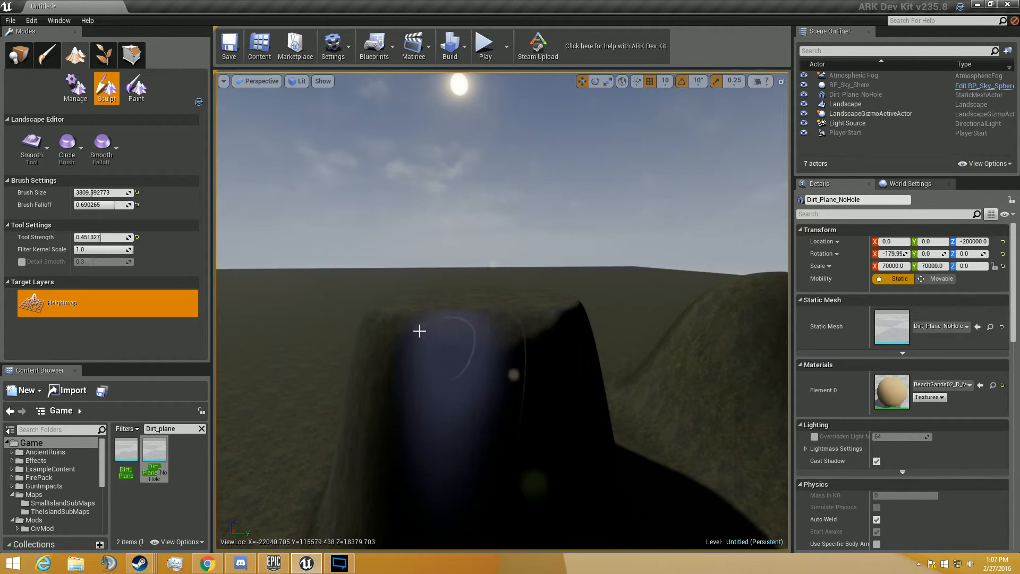
# - Smooth the top rim and upper side of the third mound, using brush falloff about 0.27 for the last strokes
pyautogui.moveTo(360, 335)
pyautogui.mouseDown(button='right')
pyautogui.moveTo(367, 287)
pyautogui.moveTo(500, 290)
pyautogui.moveTo(628, 273)
pyautogui.moveTo(372, 283)
pyautogui.moveTo(415, 295)
pyautogui.moveTo(240, 285)
pyautogui.moveTo(372, 308)
pyautogui.moveTo(319, 218)
pyautogui.mouseUp(button='right')
pyautogui.press('w')
pyautogui.press('w')
pyautogui.moveTo(404, 239)
pyautogui.mouseDown(button='right')
pyautogui.moveTo(424, 368)
pyautogui.moveTo(496, 473)
pyautogui.mouseUp(button='right')
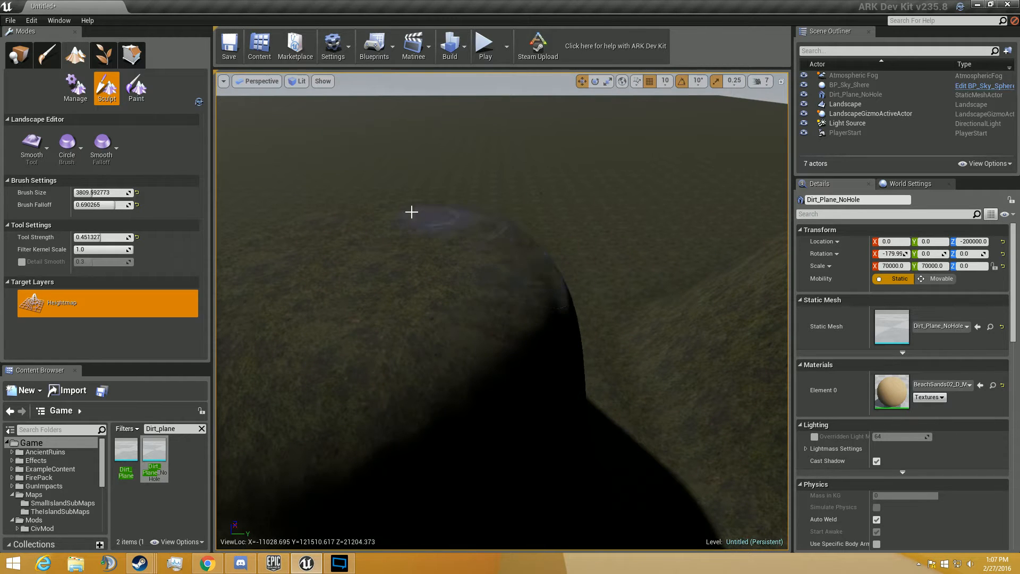
pyautogui.press('s')
pyautogui.press('d')
pyautogui.moveTo(415, 291)
pyautogui.mouseDown(button='right')
pyautogui.moveTo(414, 245)
pyautogui.moveTo(413, 291)
pyautogui.mouseUp(button='right')
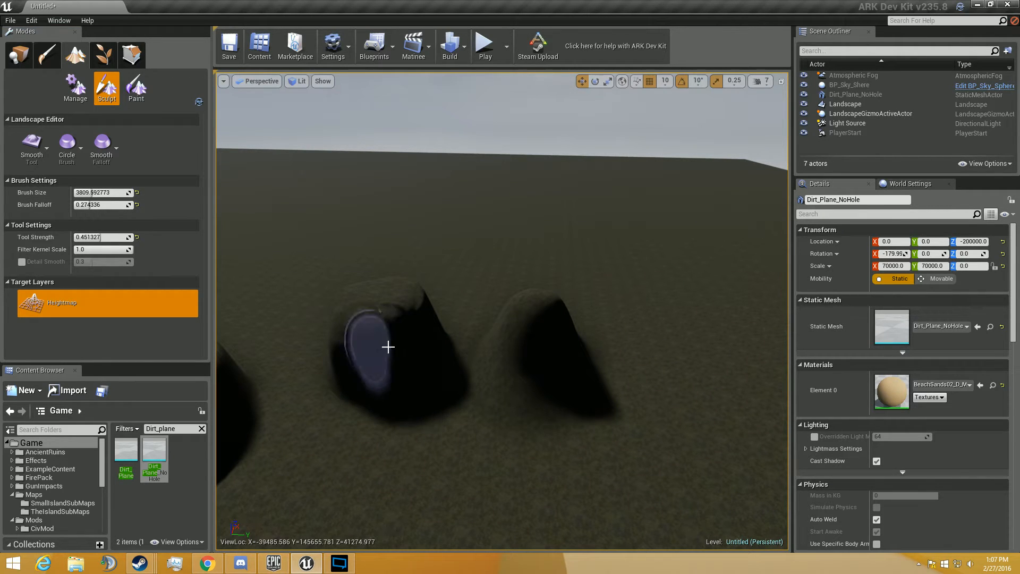
pyautogui.moveTo(395, 326); pyautogui.dragTo(424, 323)
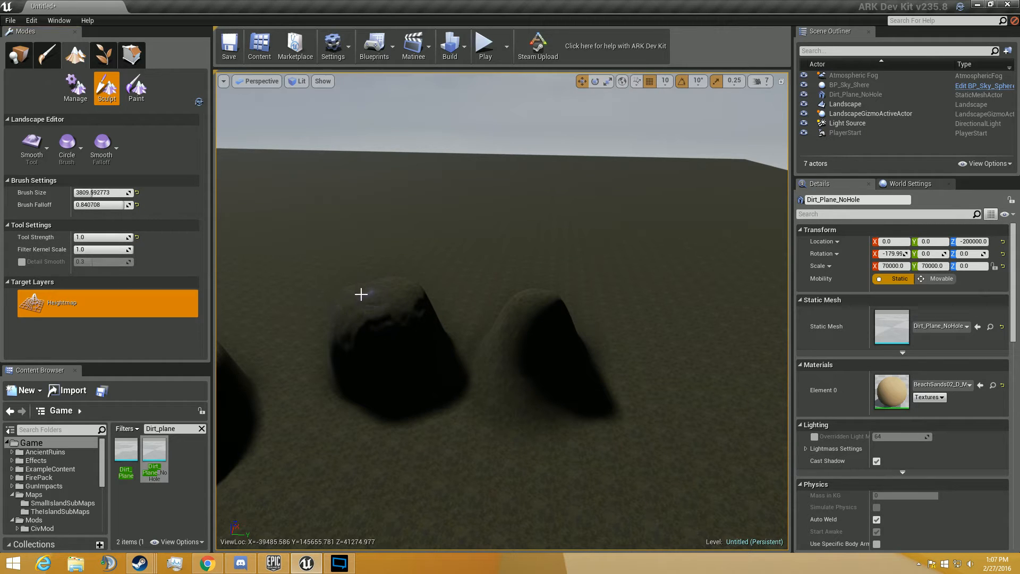
# - Pull a level ledge out of the fourth mound's slope with the Flatten tool at brush falloff about 0.61 and strength 1.0
pyautogui.click(31, 147)
pyautogui.click(83, 259)
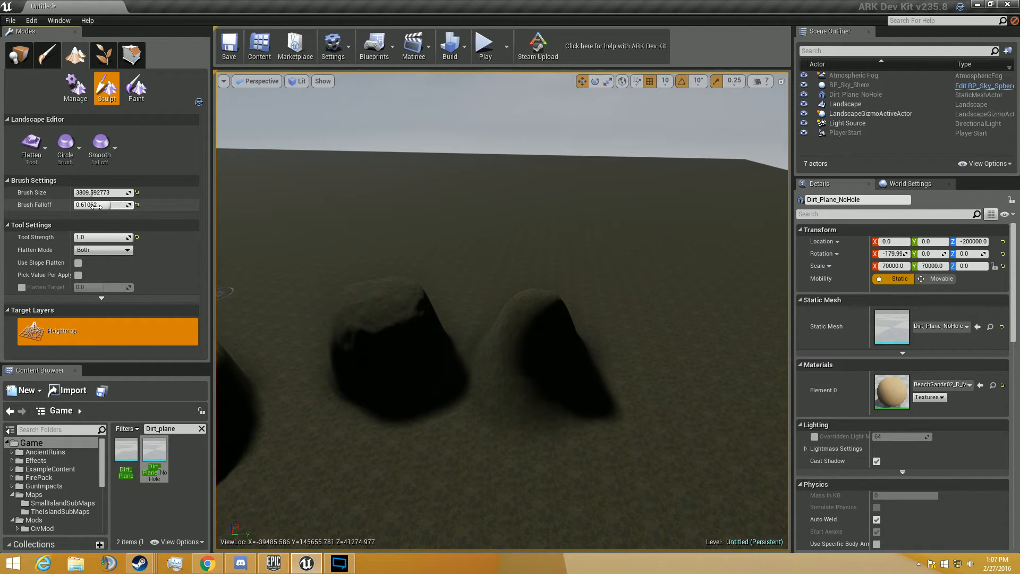
pyautogui.moveTo(484, 394)
pyautogui.mouseDown(button='right')
pyautogui.moveTo(506, 369)
pyautogui.moveTo(516, 435)
pyautogui.moveTo(620, 350)
pyautogui.mouseUp(button='right')
pyautogui.press('w')
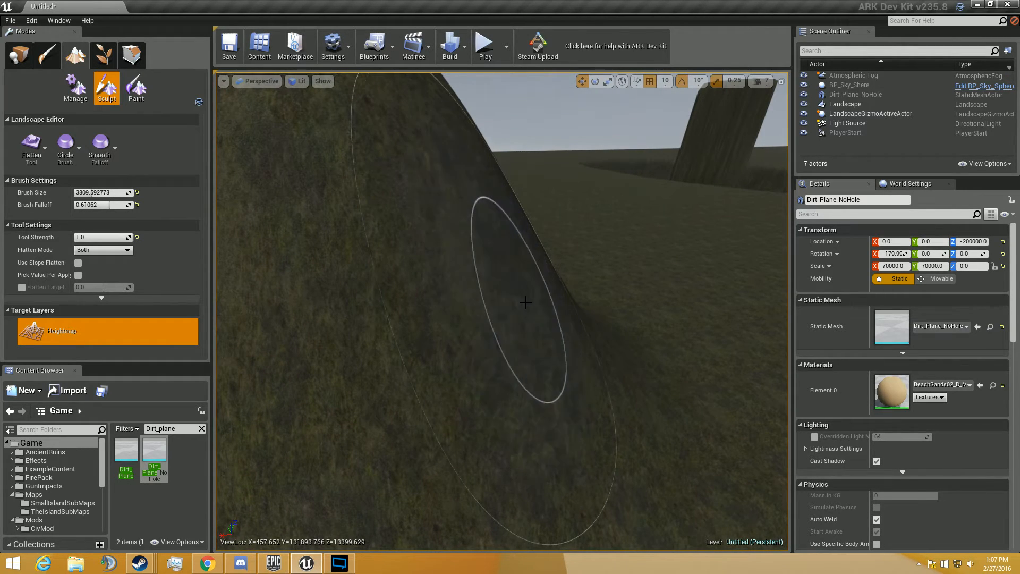
pyautogui.moveTo(526, 302)
pyautogui.mouseDown()
pyautogui.moveTo(738, 230)
pyautogui.moveTo(515, 304)
pyautogui.mouseUp()
pyautogui.moveTo(483, 292); pyautogui.dragTo(476, 321, button='right')
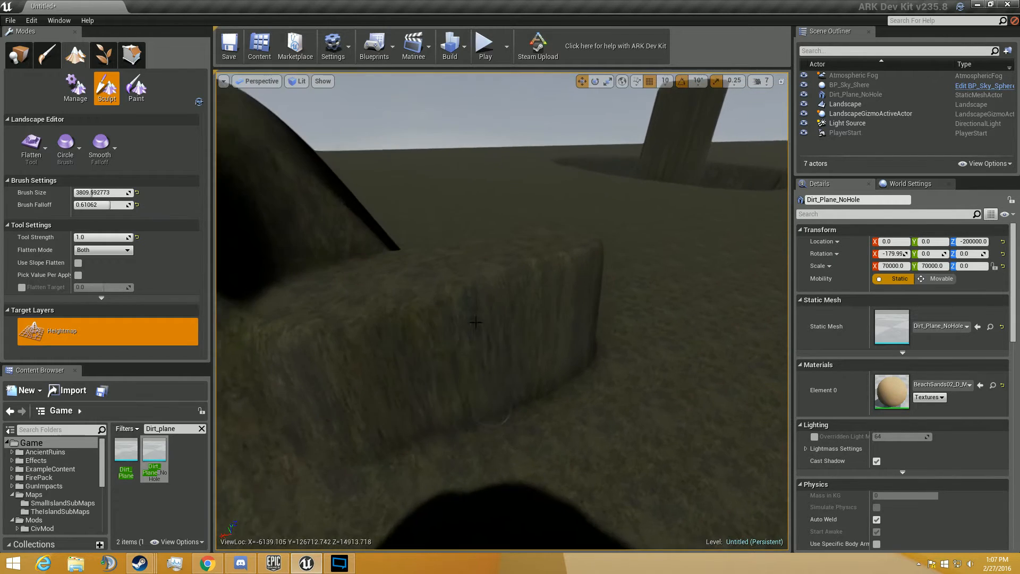
pyautogui.moveTo(401, 369)
pyautogui.mouseDown()
pyautogui.moveTo(455, 365)
pyautogui.moveTo(604, 318)
pyautogui.moveTo(558, 425)
pyautogui.moveTo(434, 391)
pyautogui.mouseUp()
pyautogui.moveTo(434, 390); pyautogui.dragTo(367, 384, button='right')
# - Flatten outward from the low pillar's level top to extend several finger-like ridges at the same height
pyautogui.press('w')
pyautogui.moveTo(502, 311)
pyautogui.mouseDown(button='right')
pyautogui.moveTo(449, 309)
pyautogui.moveTo(407, 281)
pyautogui.moveTo(358, 318)
pyautogui.moveTo(282, 311)
pyautogui.moveTo(266, 266)
pyautogui.moveTo(258, 367)
pyautogui.moveTo(218, 415)
pyautogui.mouseUp(button='right')
pyautogui.press('w')
pyautogui.press('w')
pyautogui.moveTo(425, 354)
pyautogui.mouseDown()
pyautogui.moveTo(519, 205)
pyautogui.moveTo(593, 313)
pyautogui.moveTo(492, 287)
pyautogui.moveTo(570, 151)
pyautogui.mouseUp()
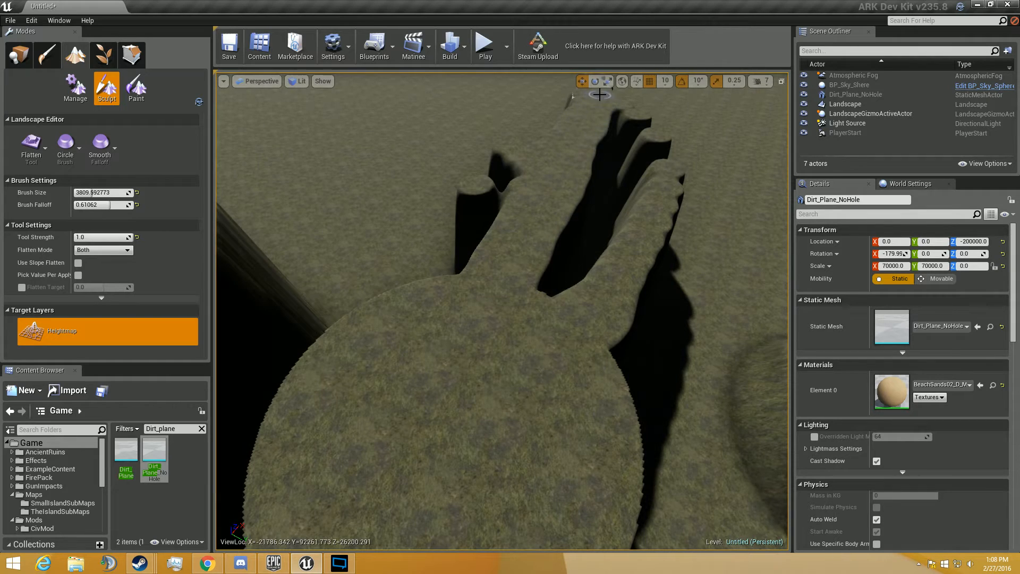
pyautogui.press('d')
pyautogui.moveTo(540, 255)
pyautogui.mouseDown(button='right')
pyautogui.moveTo(433, 156)
pyautogui.moveTo(503, 205)
pyautogui.moveTo(611, 176)
pyautogui.moveTo(639, 184)
pyautogui.moveTo(640, 152)
pyautogui.moveTo(633, 232)
pyautogui.mouseUp(button='right')
pyautogui.press('a')
pyautogui.press('s')
pyautogui.press('w')
pyautogui.press('s')
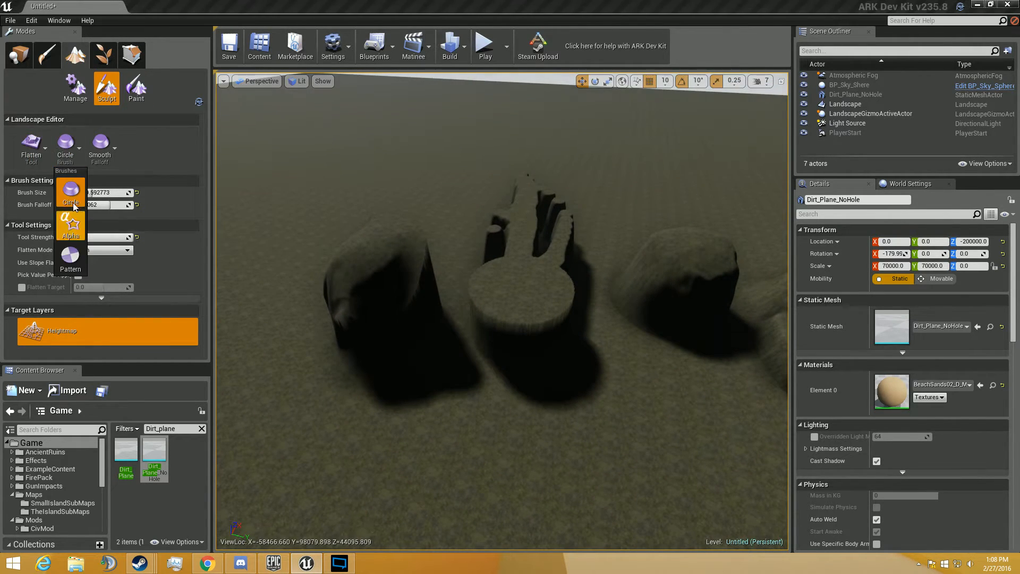
# - Sink a hole into the low pillar's level top and hollow out the surface around it with the Sculpt tool at strength 1.0
pyautogui.moveTo(108, 237); pyautogui.dragTo(130, 237)
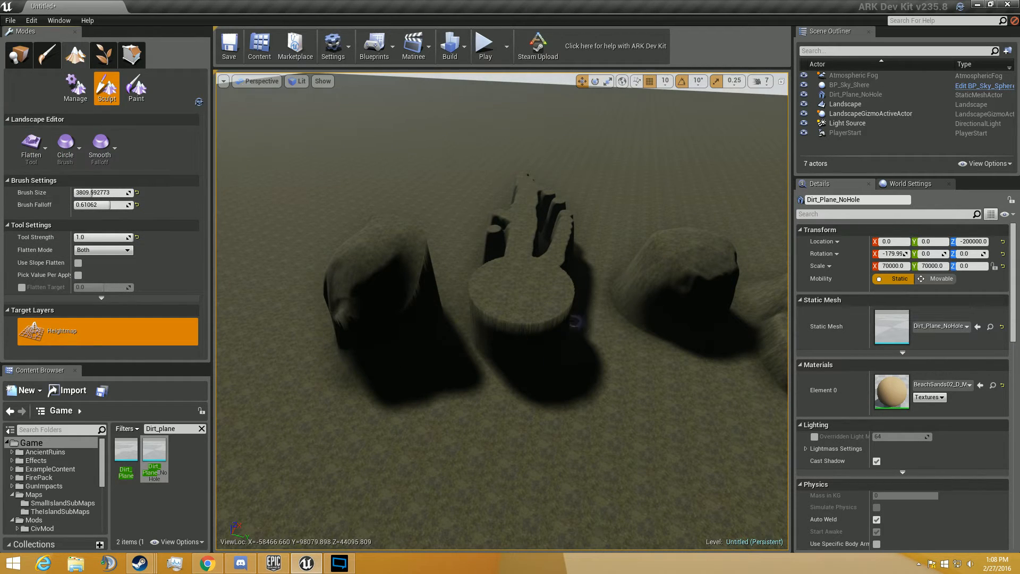
pyautogui.click(32, 146)
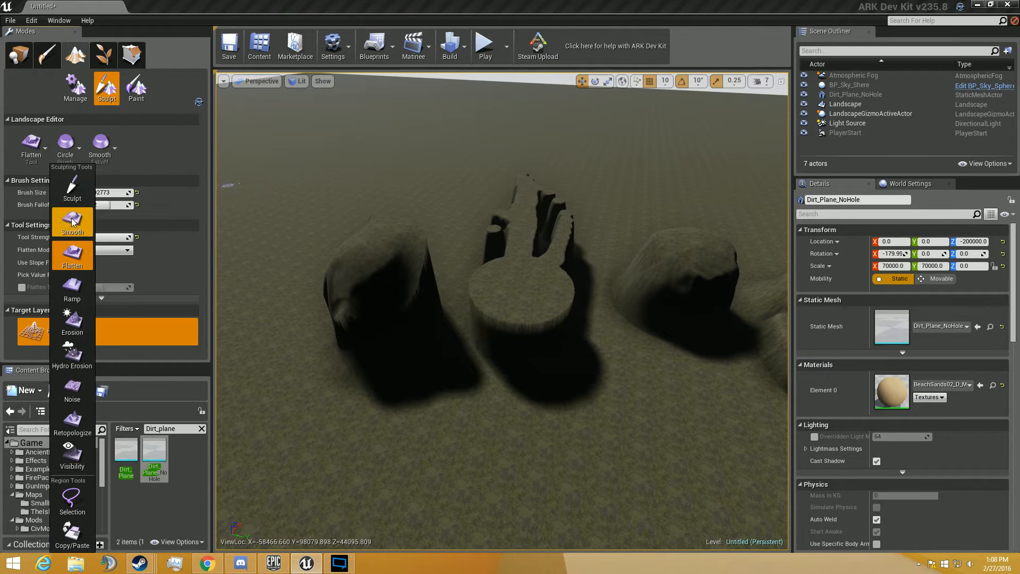
pyautogui.click(72, 189)
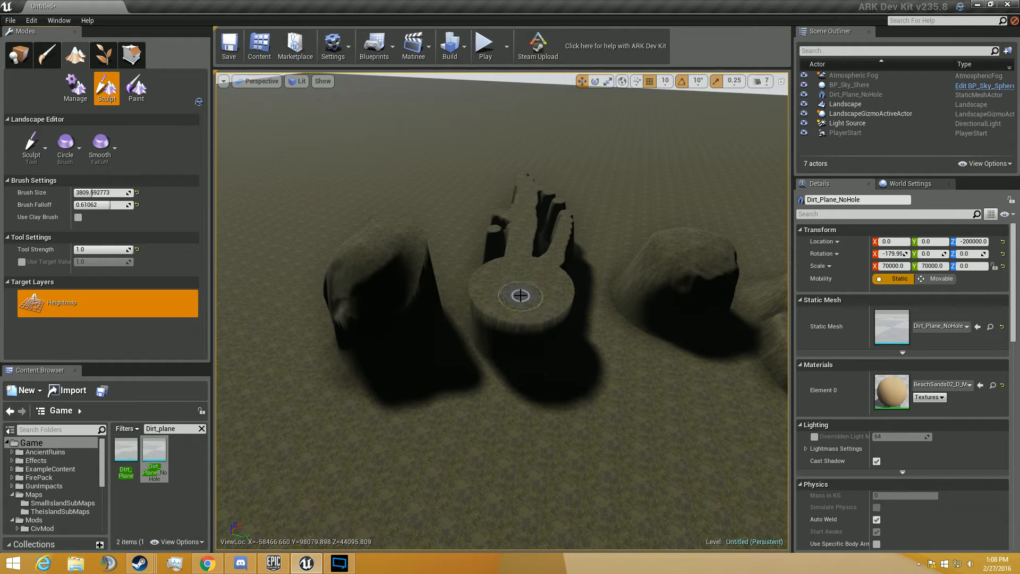
pyautogui.press('w')
pyautogui.moveTo(538, 295); pyautogui.dragTo(534, 407, button='right')
pyautogui.press('s')
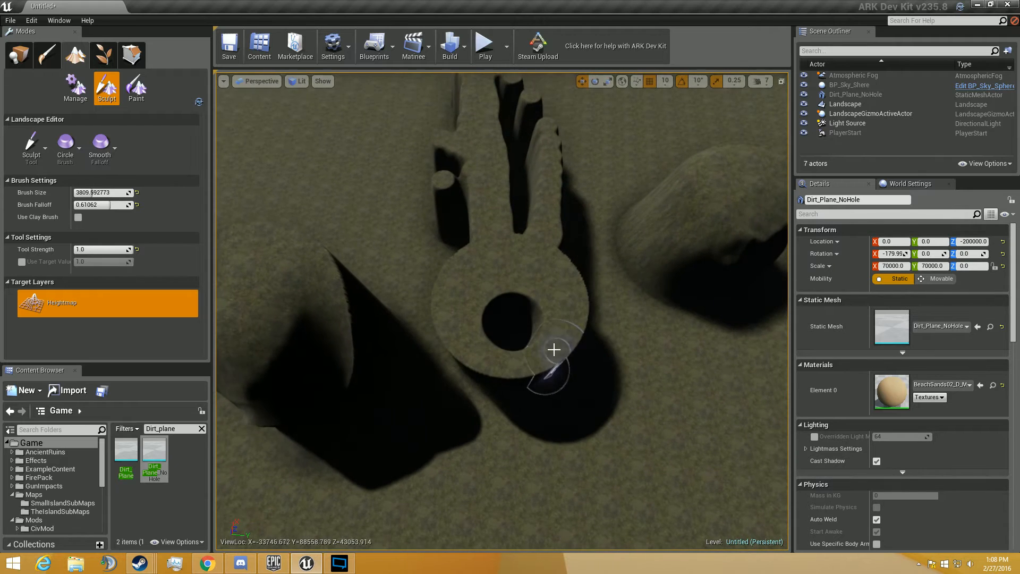
pyautogui.moveTo(555, 342)
pyautogui.keyDown('shift'); pyautogui.mouseDown()
pyautogui.moveTo(472, 353)
pyautogui.moveTo(461, 307)
pyautogui.moveTo(536, 275)
pyautogui.moveTo(531, 357)
pyautogui.moveTo(481, 271)
pyautogui.moveTo(581, 337)
pyautogui.moveTo(454, 348)
pyautogui.moveTo(457, 255)
pyautogui.moveTo(554, 247)
pyautogui.mouseUp(); pyautogui.keyUp('shift')
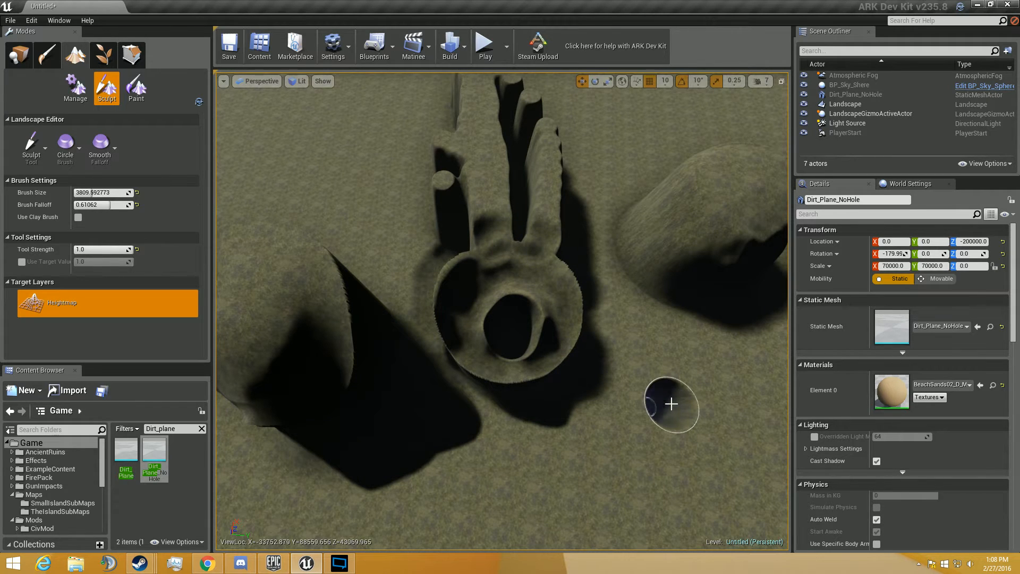
# - Sculpt a small round pit in the open ground beside the hollowed pillar and raise a tall column near it
pyautogui.press('d')
pyautogui.moveTo(672, 404); pyautogui.dragTo(672, 404, button='right')
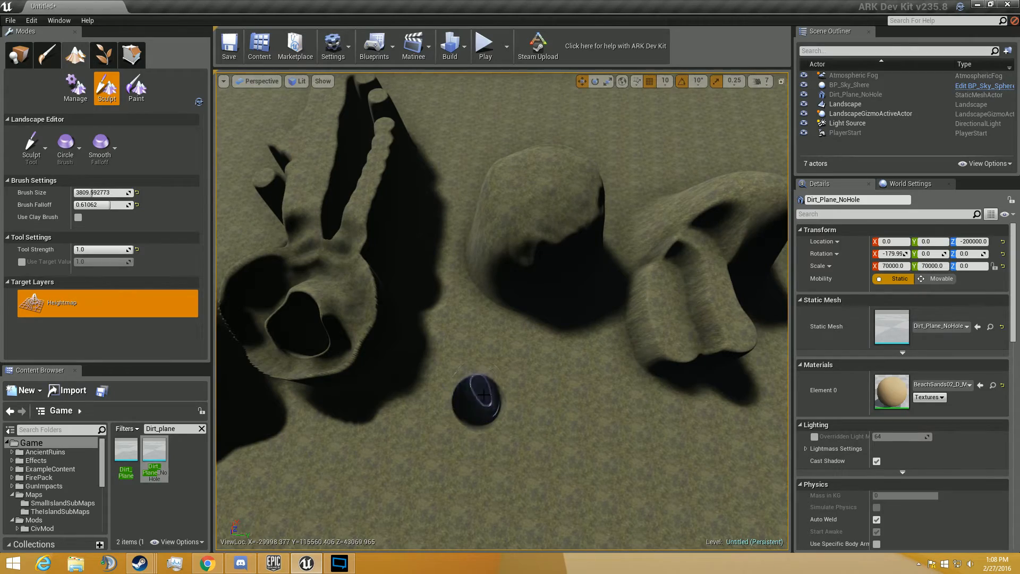
pyautogui.moveTo(484, 395)
pyautogui.mouseDown(button='right')
pyautogui.moveTo(476, 430)
pyautogui.moveTo(486, 433)
pyautogui.mouseUp(button='right')
pyautogui.press('w')
pyautogui.press('s')
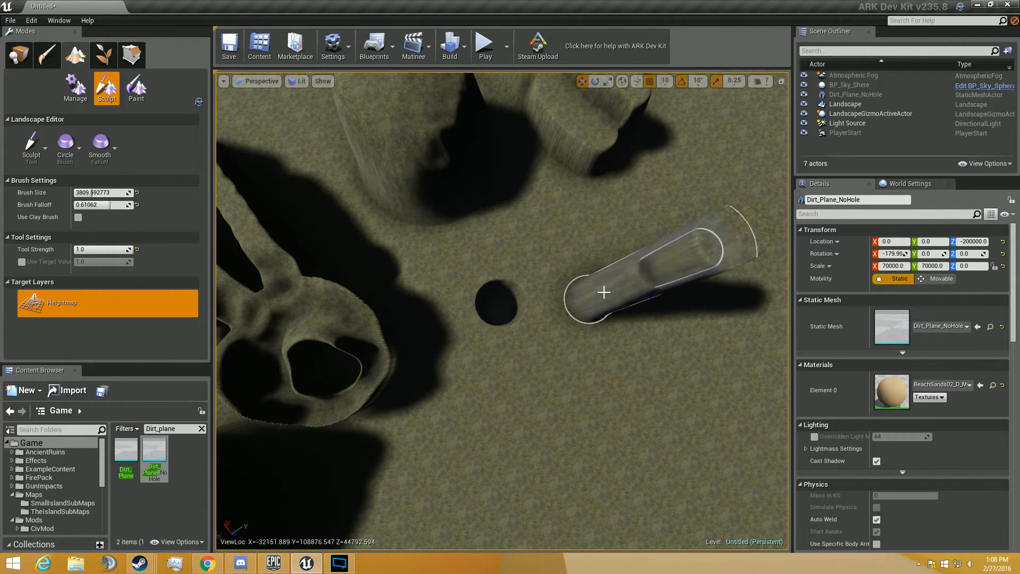
pyautogui.moveTo(604, 292); pyautogui.dragTo(611, 317, button='right')
# - Switch to the Flatten tool and cut a level recess into the side of the mound beside the finger-like ridges
pyautogui.press('w')
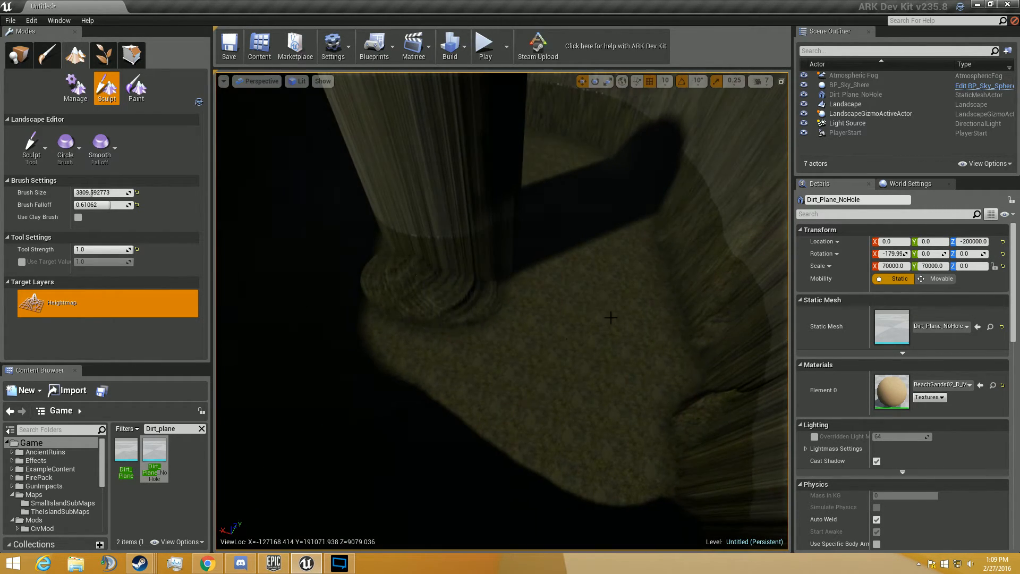
pyautogui.moveTo(497, 282); pyautogui.dragTo(454, 262, button='right')
pyautogui.click(31, 148)
pyautogui.click(83, 270)
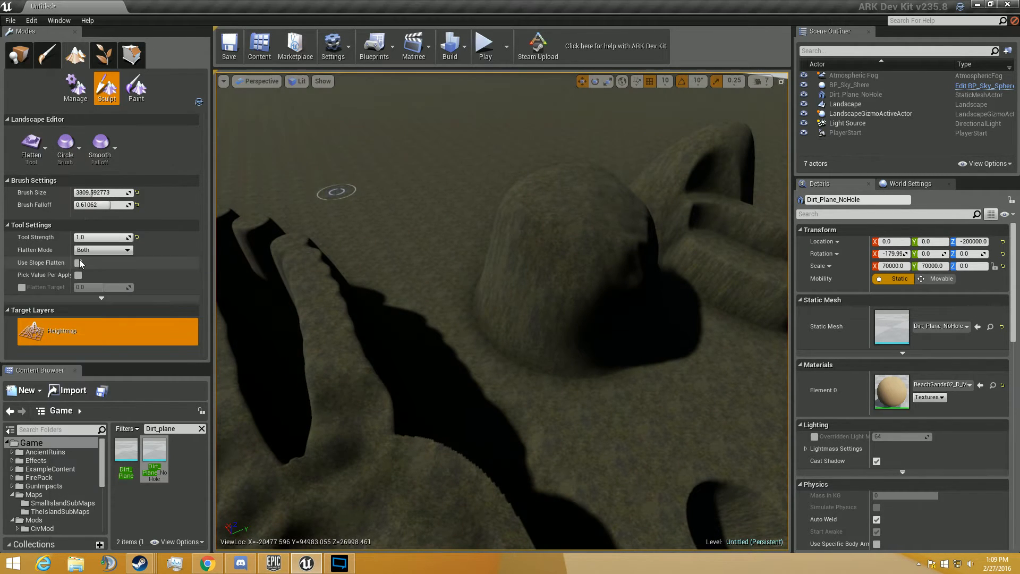
pyautogui.moveTo(590, 273); pyautogui.dragTo(590, 274, button='right')
# - Set the flatten mode to Raise and build a level curved path between the recessed mound and the tall pillar's base
pyautogui.scroll(-1, 91, 252)
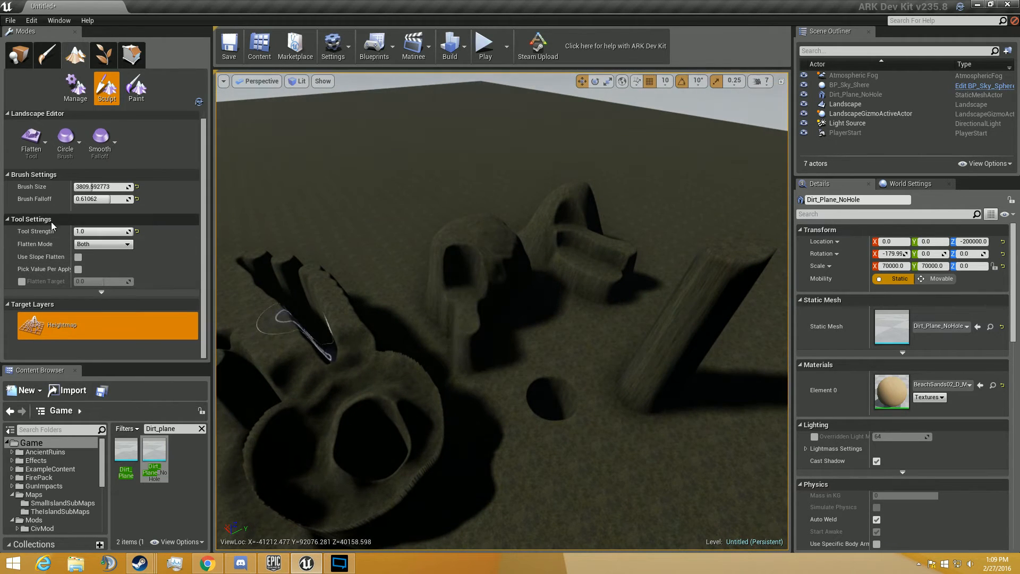
pyautogui.click(99, 244)
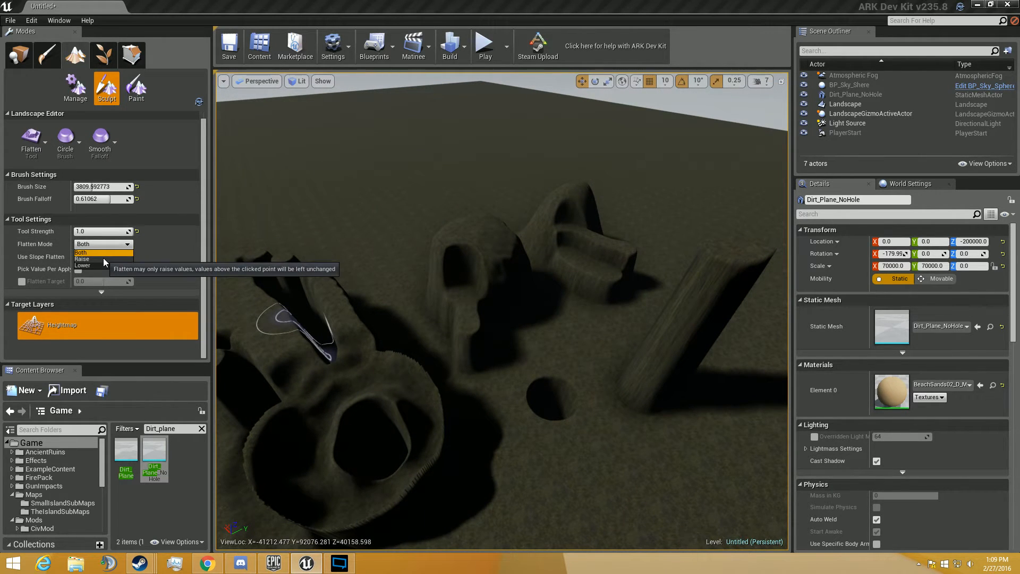
pyautogui.click(103, 259)
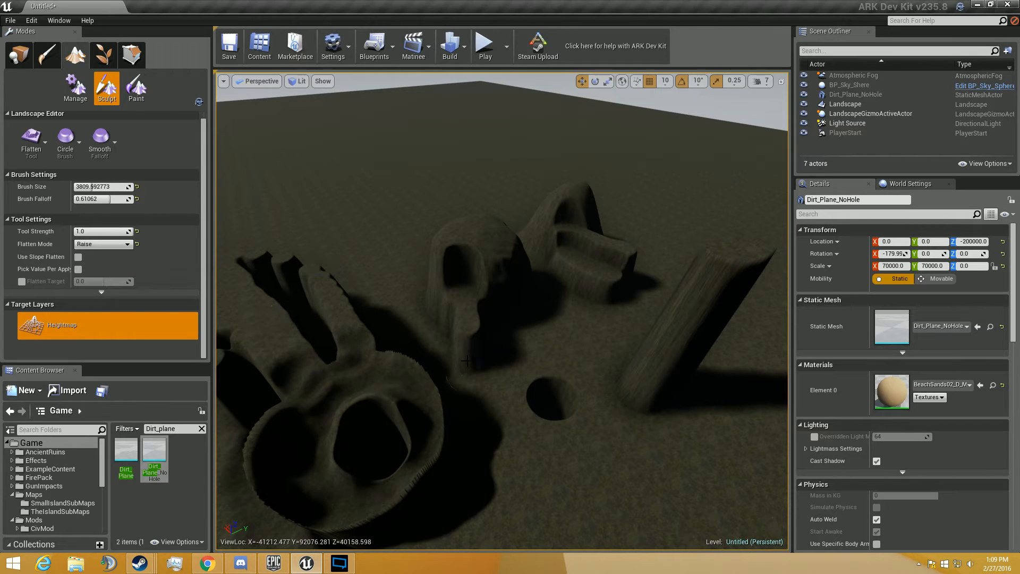
pyautogui.moveTo(657, 420)
pyautogui.mouseDown()
pyautogui.moveTo(672, 360)
pyautogui.moveTo(650, 431)
pyautogui.moveTo(565, 432)
pyautogui.moveTo(527, 355)
pyautogui.mouseUp()
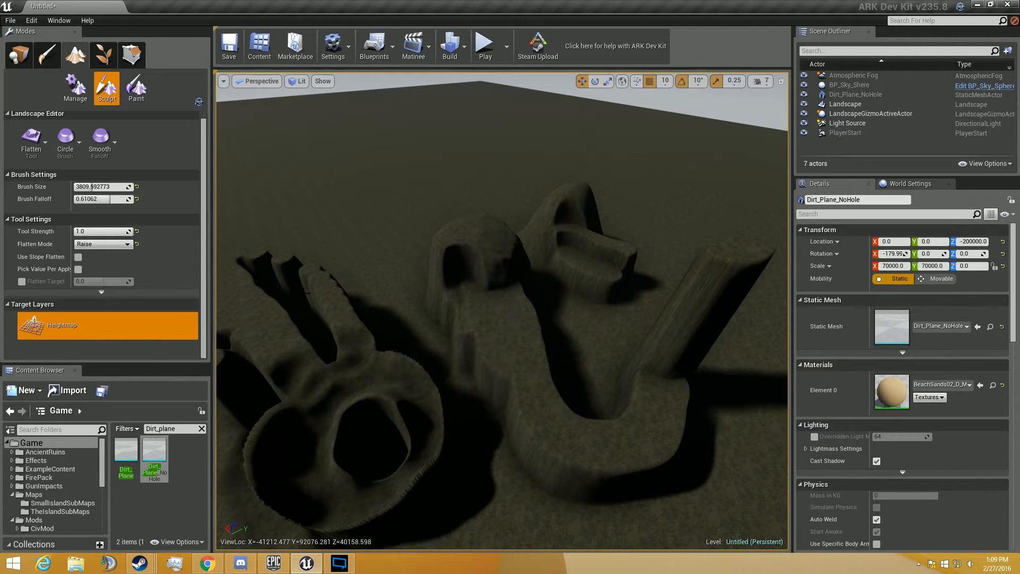
# - Set the flatten mode to Lower and cut a basin into the end of the fourth mound's lower ledge
pyautogui.click(109, 244)
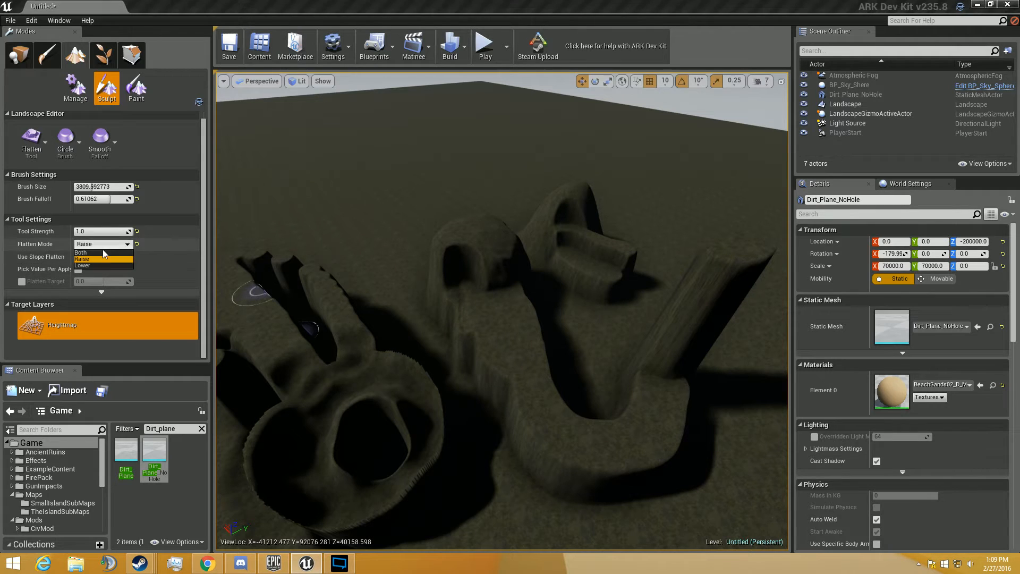
pyautogui.click(107, 266)
pyautogui.press('w')
pyautogui.moveTo(512, 345)
pyautogui.mouseDown(button='right')
pyautogui.moveTo(532, 319)
pyautogui.moveTo(513, 345)
pyautogui.mouseUp(button='right')
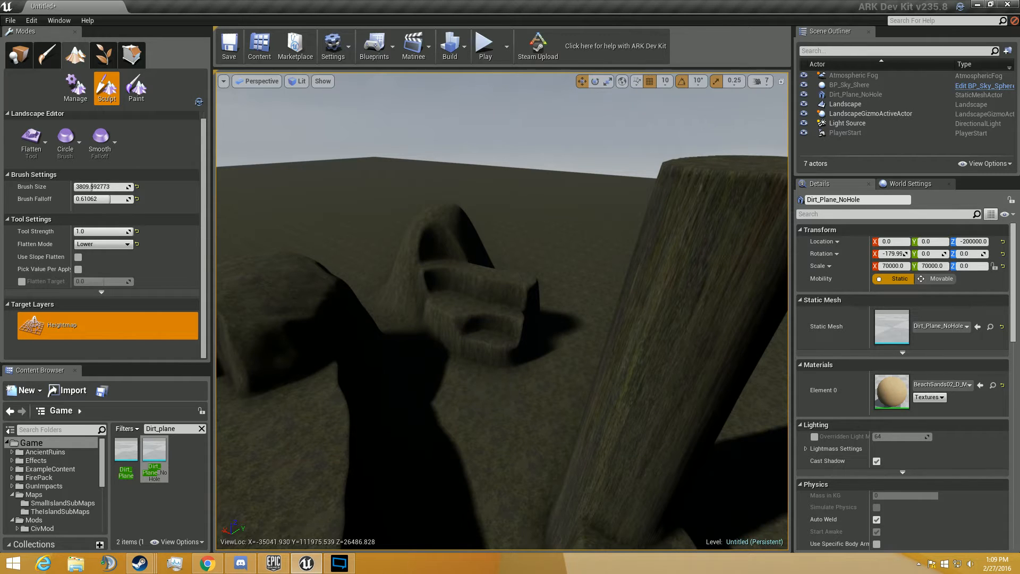
pyautogui.moveTo(400, 165)
pyautogui.mouseDown(button='right')
pyautogui.moveTo(425, 181)
pyautogui.moveTo(401, 164)
pyautogui.mouseUp(button='right')
pyautogui.press('s')
# - Lower a strip of terrain through the raised path near the tall pillar to cut a gap in it
pyautogui.rightClick(377, 81)
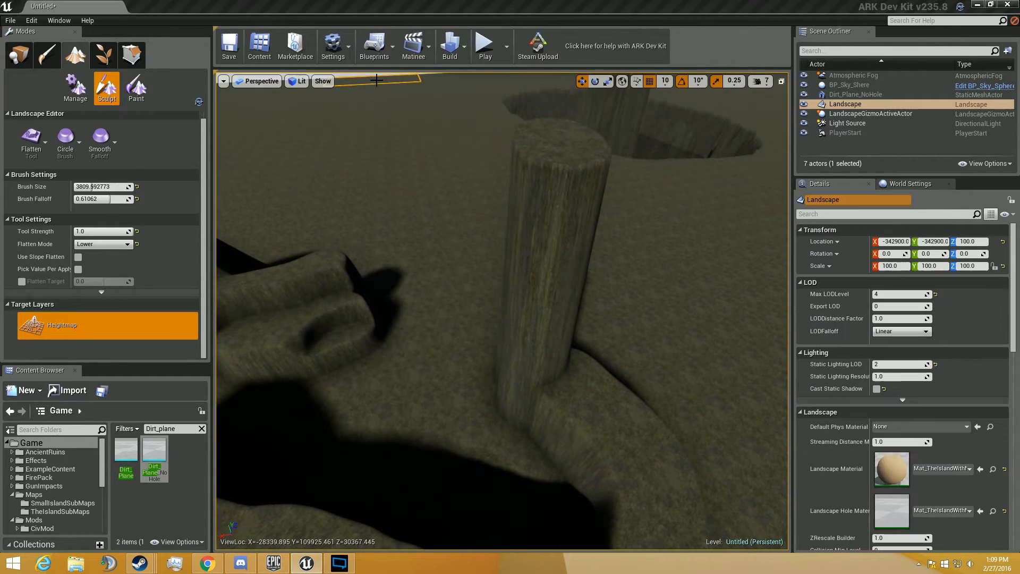
pyautogui.click(345, 343)
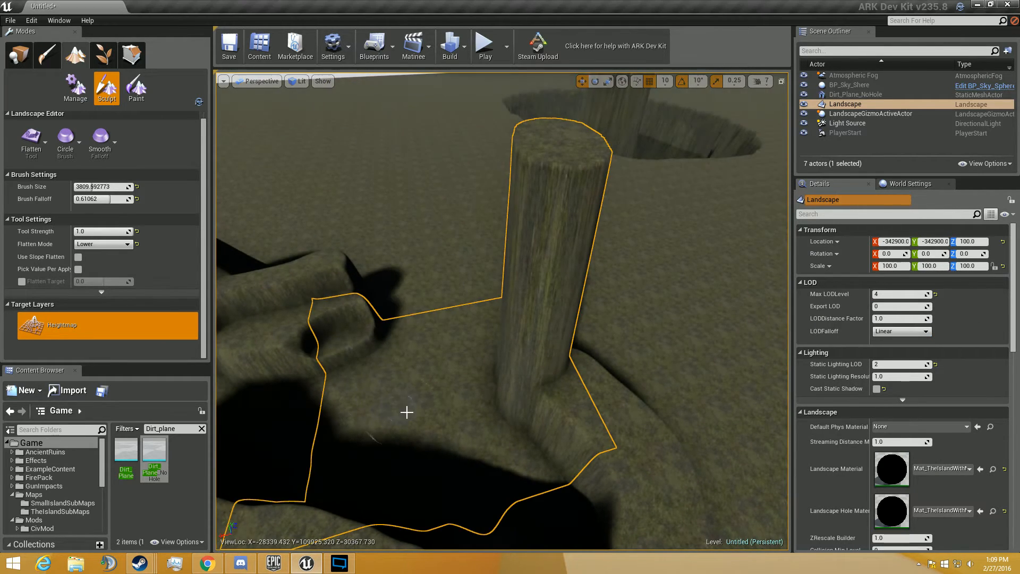
pyautogui.moveTo(487, 442)
pyautogui.mouseDown()
pyautogui.moveTo(547, 448)
pyautogui.moveTo(656, 432)
pyautogui.moveTo(681, 528)
pyautogui.moveTo(501, 456)
pyautogui.moveTo(611, 494)
pyautogui.moveTo(662, 443)
pyautogui.mouseUp()
pyautogui.press('s')
pyautogui.moveTo(447, 206); pyautogui.dragTo(239, 221, button='right')
# - Return the flatten mode to Both and place the first point of a ramp on the raised path with the Ramp tool
pyautogui.click(106, 244)
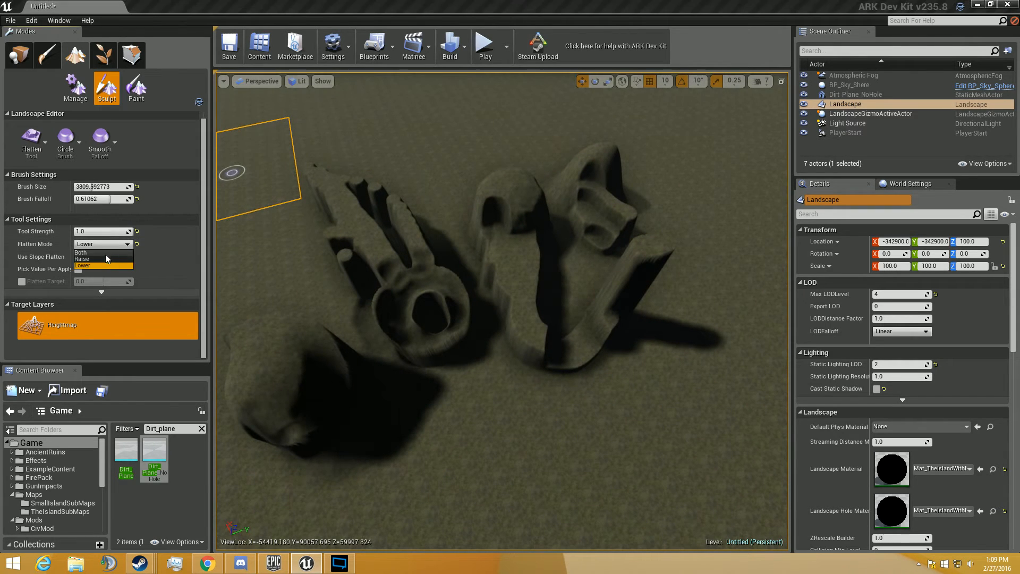
pyautogui.click(106, 252)
pyautogui.click(31, 139)
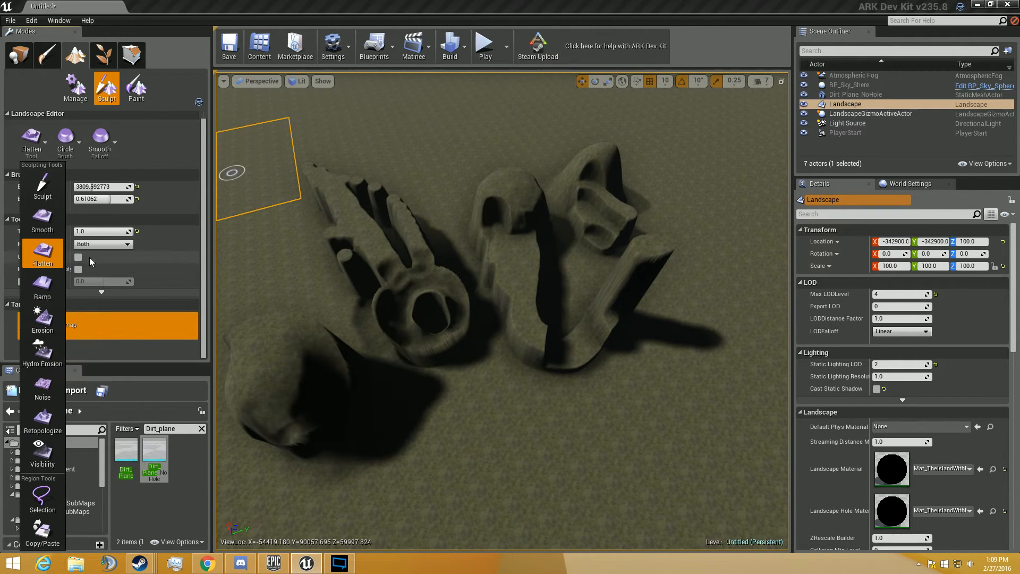
pyautogui.click(47, 288)
pyautogui.press('w')
pyautogui.moveTo(659, 371)
pyautogui.mouseDown(button='right')
pyautogui.moveTo(697, 314)
pyautogui.moveTo(738, 276)
pyautogui.moveTo(637, 354)
pyautogui.moveTo(750, 287)
pyautogui.moveTo(622, 479)
pyautogui.mouseUp(button='right')
pyautogui.press('w')
pyautogui.press('w')
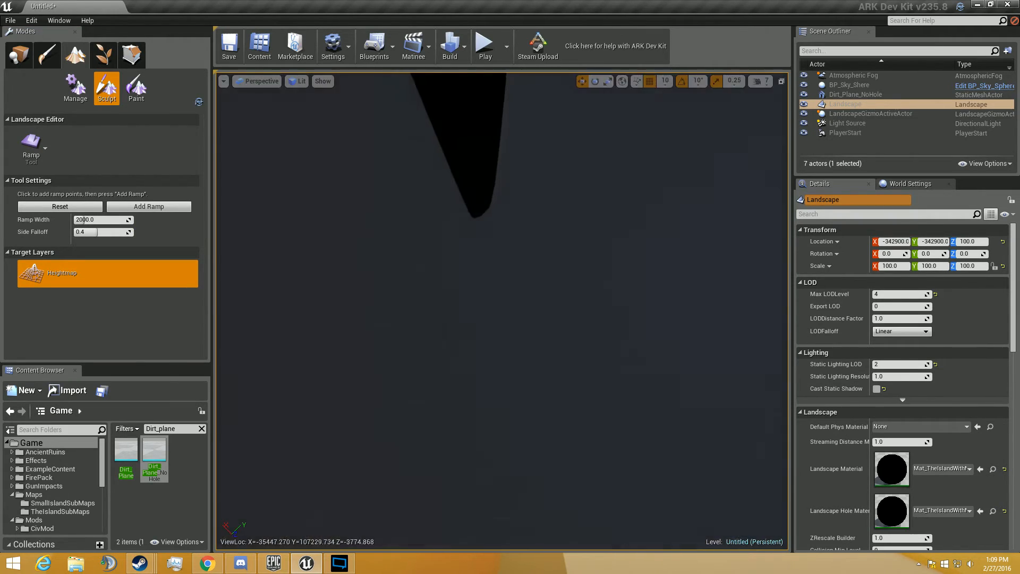
pyautogui.press('s')
pyautogui.moveTo(442, 281); pyautogui.dragTo(441, 264, button='right')
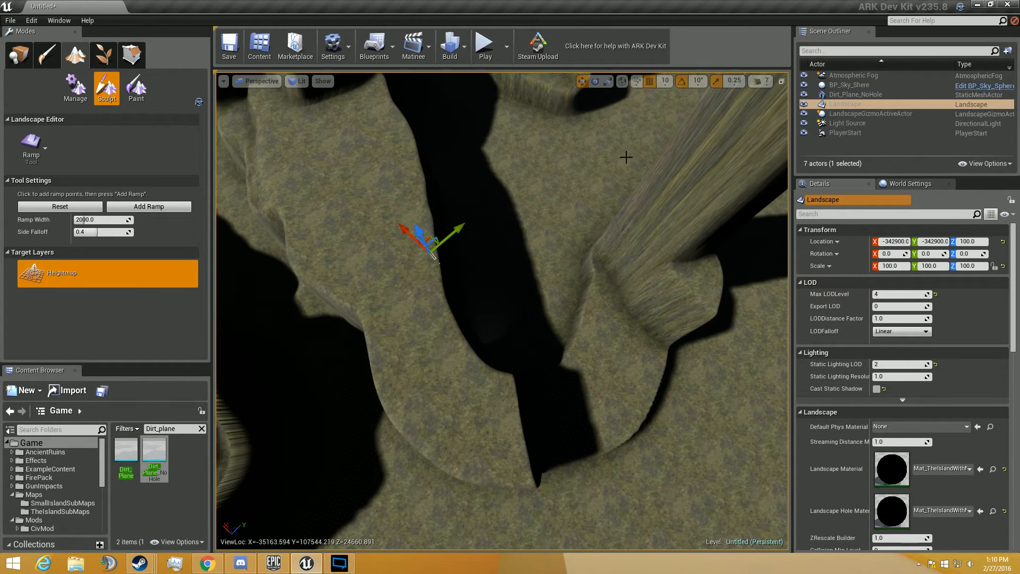
# - Add a ramp from the raised path to the tall pillar's top edge, with ramp width 2000 and side falloff 0.4
pyautogui.moveTo(626, 157)
pyautogui.mouseDown(button='right')
pyautogui.moveTo(626, 96)
pyautogui.moveTo(561, 155)
pyautogui.mouseUp(button='right')
pyautogui.click(501, 133)
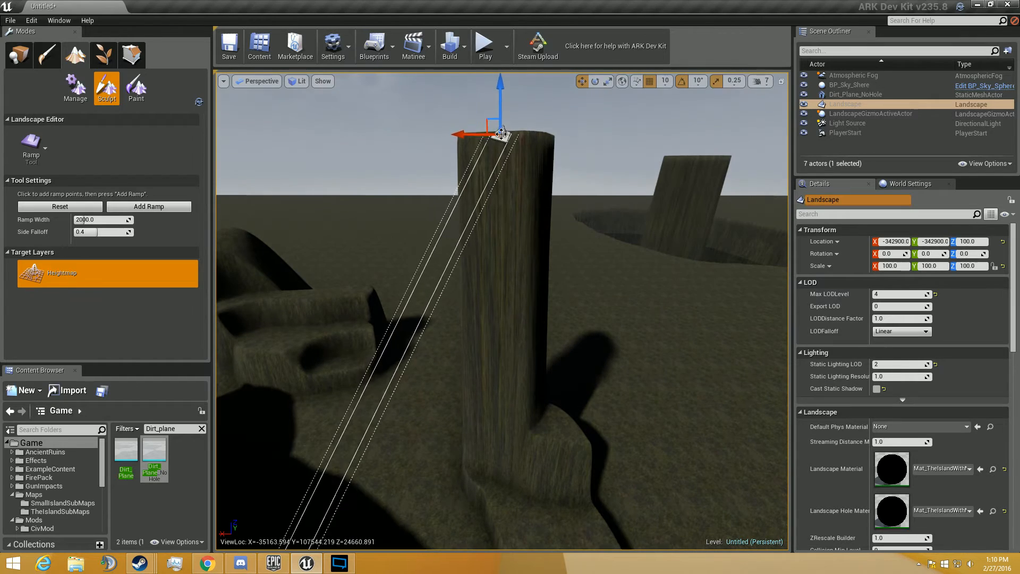
pyautogui.moveTo(502, 133); pyautogui.dragTo(483, 135)
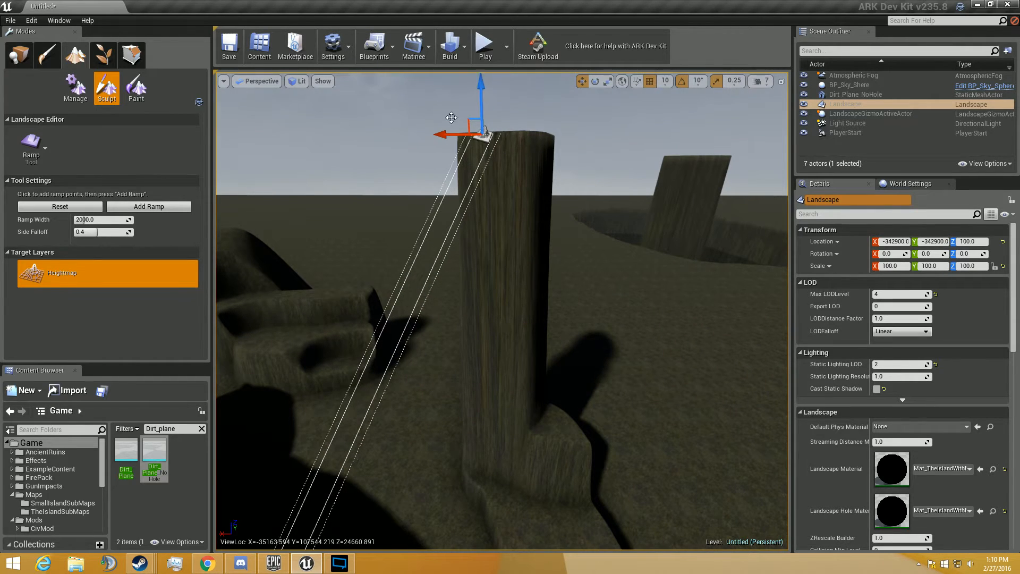
pyautogui.press('w')
pyautogui.moveTo(499, 233)
pyautogui.mouseDown(button='right')
pyautogui.moveTo(495, 186)
pyautogui.moveTo(511, 329)
pyautogui.moveTo(499, 232)
pyautogui.mouseUp(button='right')
pyautogui.press('s')
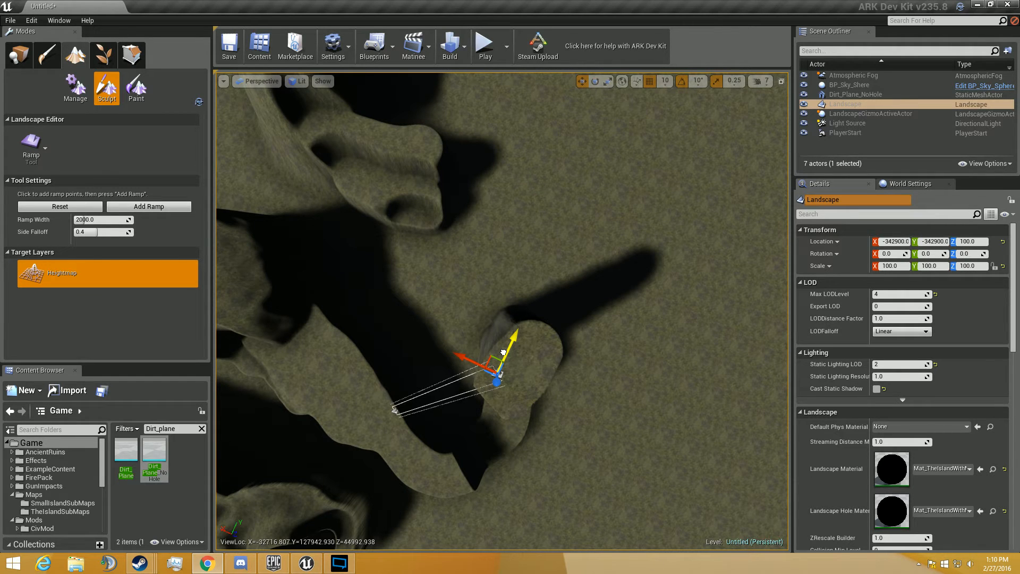
pyautogui.moveTo(504, 352); pyautogui.dragTo(505, 356)
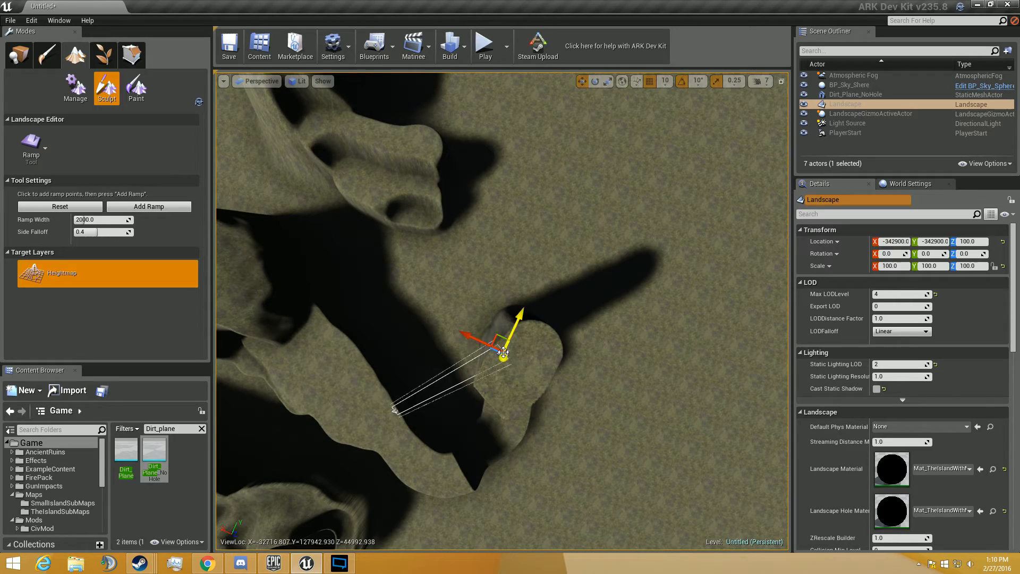
pyautogui.click(162, 212)
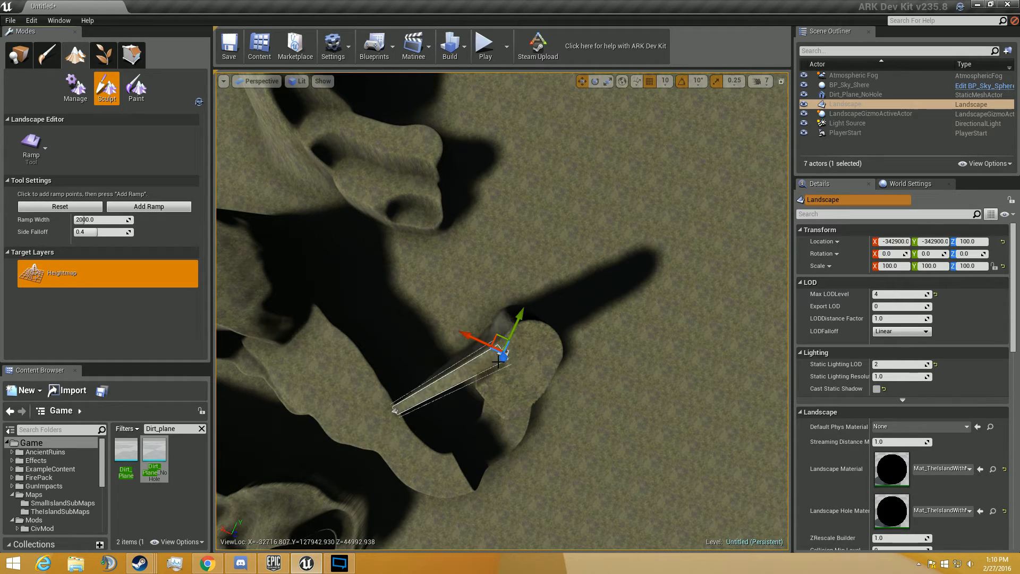
pyautogui.moveTo(367, 221); pyautogui.dragTo(597, 85, button='right')
pyautogui.press('w')
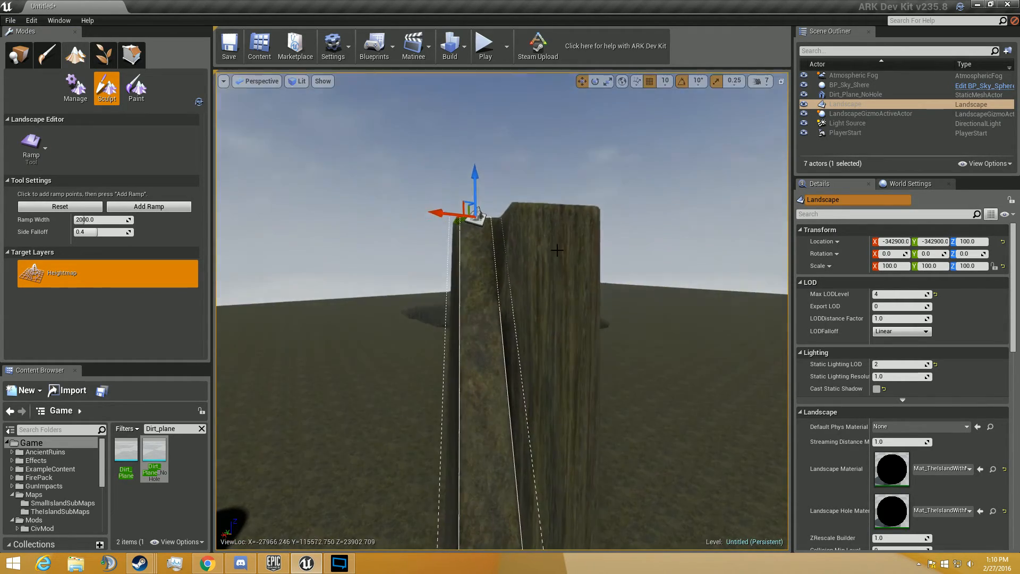
# - Move one ramp point onto the raised ground beside the recess in the neighbouring mound
pyautogui.moveTo(448, 211); pyautogui.dragTo(584, 206)
pyautogui.moveTo(584, 206); pyautogui.dragTo(493, 252, button='right')
pyautogui.press('w')
pyautogui.press('w')
pyautogui.press('w')
pyautogui.press('s')
pyautogui.press('w')
pyautogui.press('s')
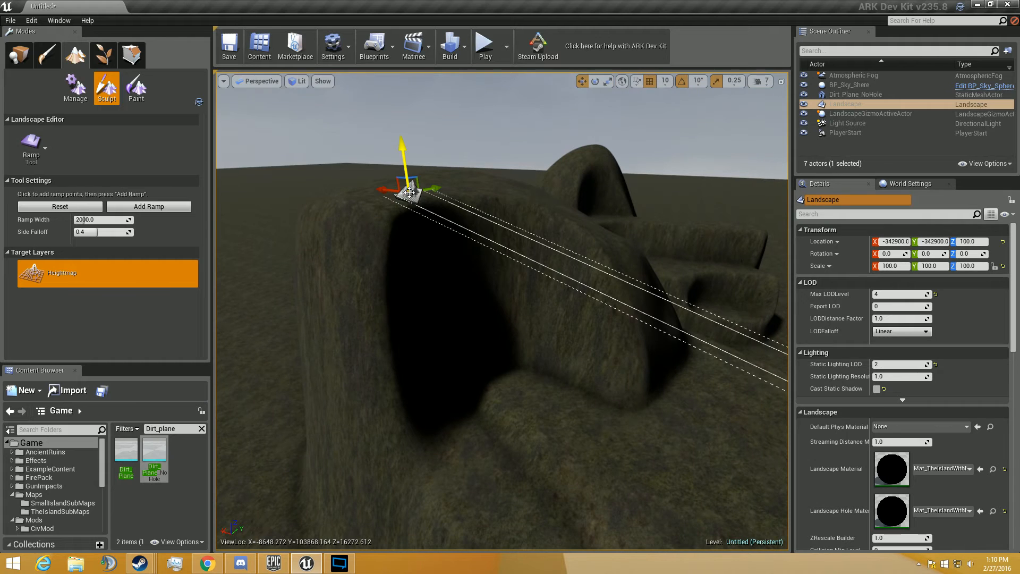
pyautogui.click(535, 396)
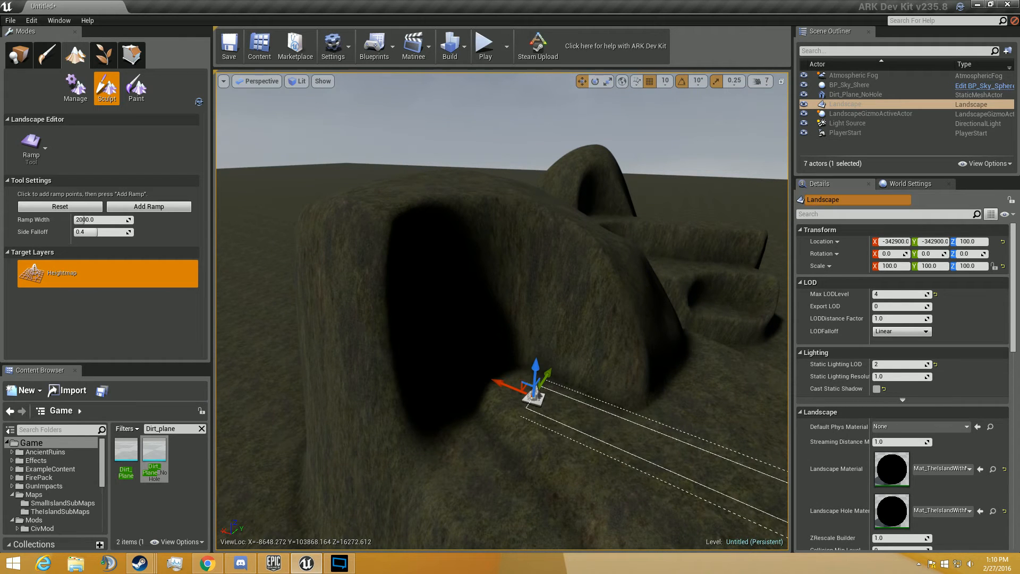
# - Place the ramp points on the recessed mound's top and on the path below it, and add the ramp between them
pyautogui.press('s')
pyautogui.moveTo(462, 366); pyautogui.dragTo(591, 326, button='right')
pyautogui.moveTo(442, 367); pyautogui.dragTo(233, 403)
pyautogui.press('d')
pyautogui.moveTo(234, 403); pyautogui.dragTo(151, 425, button='right')
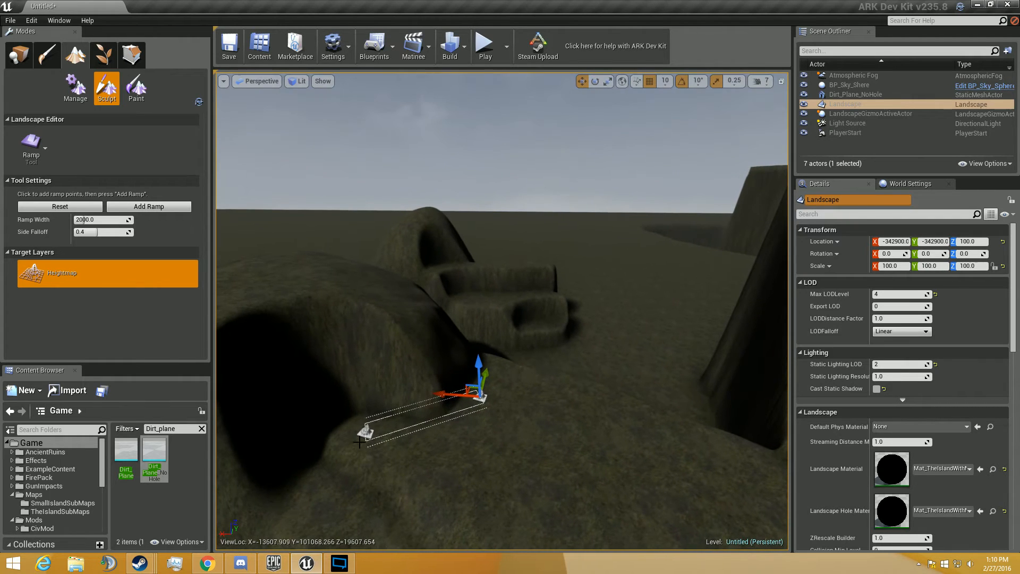
pyautogui.moveTo(363, 431); pyautogui.dragTo(233, 292)
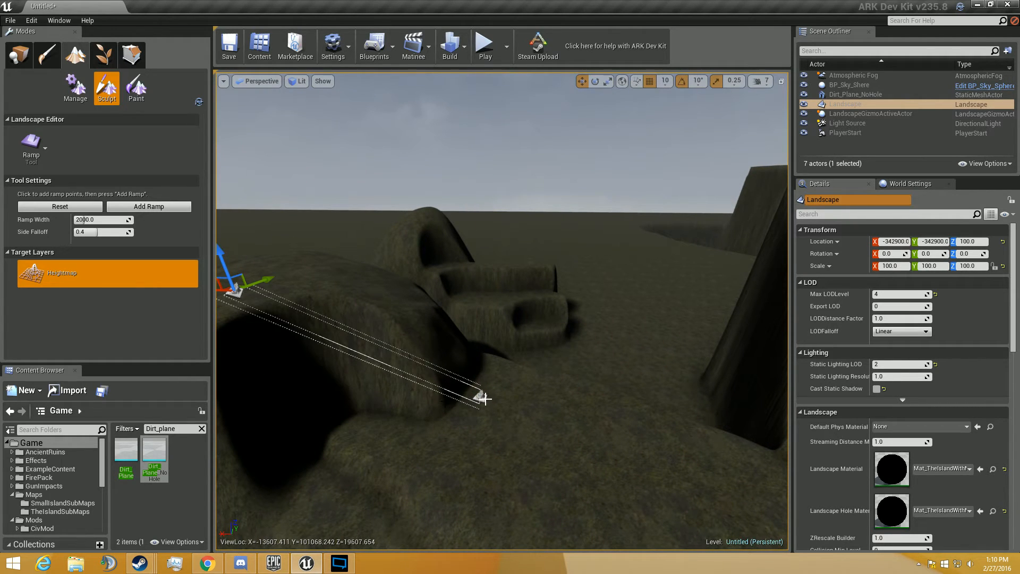
pyautogui.moveTo(484, 398); pyautogui.dragTo(424, 483)
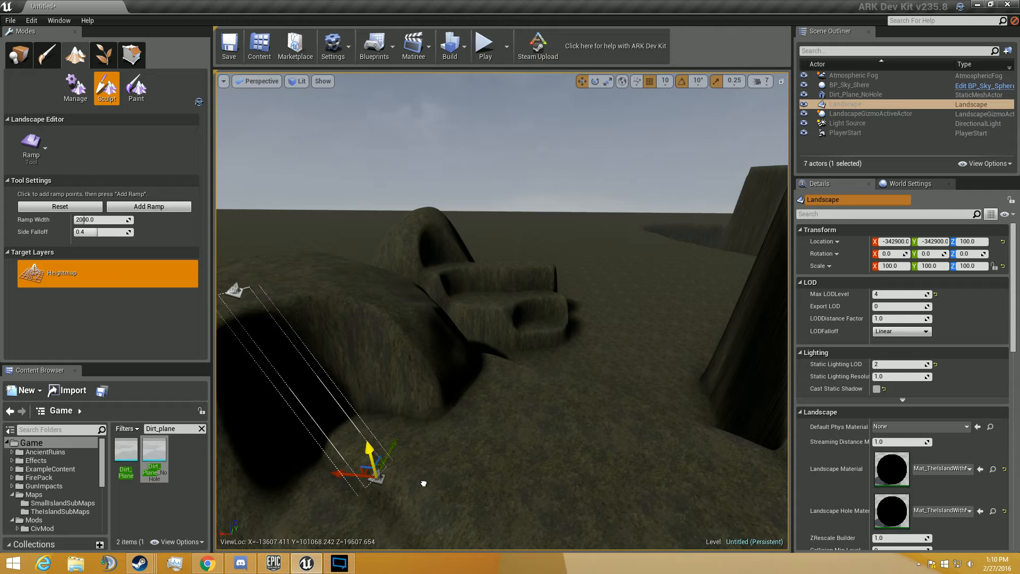
pyautogui.click(138, 209)
pyautogui.moveTo(361, 367); pyautogui.dragTo(345, 399, button='right')
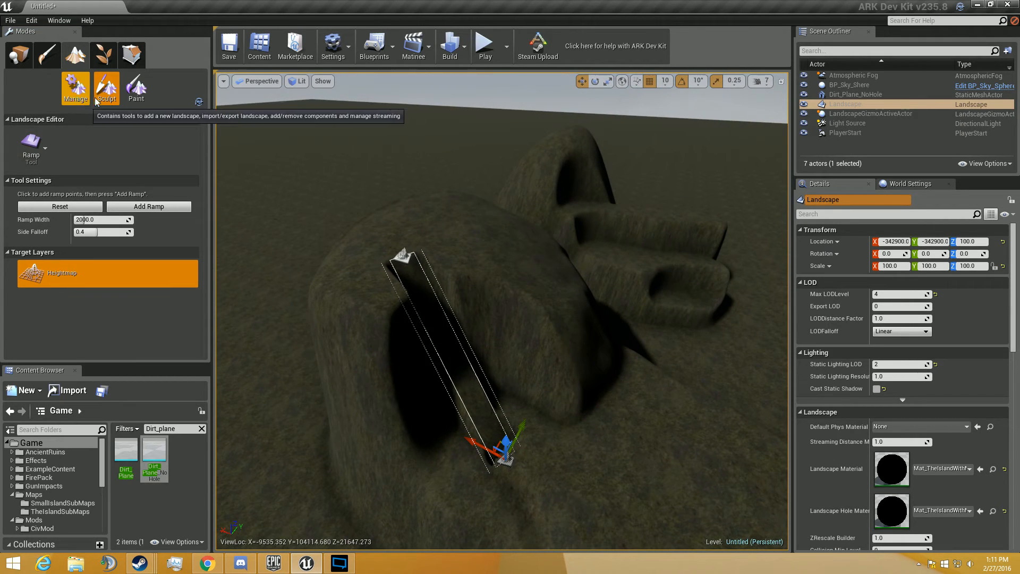
# - Smooth the new ramp and the mound's recess into the surrounding slope with the Smooth tool at strength 1.0
pyautogui.click(35, 160)
pyautogui.click(72, 220)
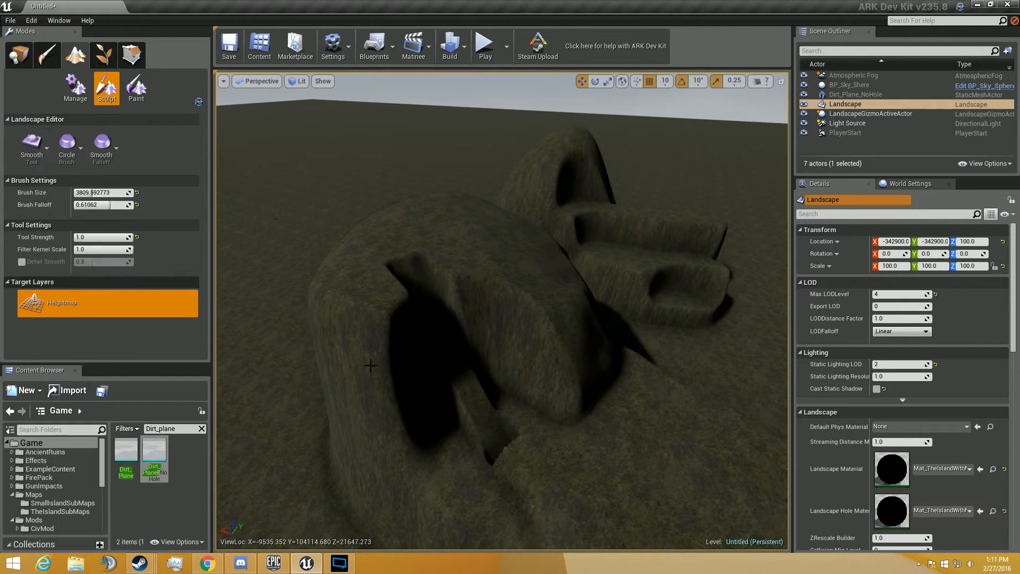
pyautogui.moveTo(538, 364)
pyautogui.mouseDown()
pyautogui.moveTo(383, 335)
pyautogui.moveTo(410, 376)
pyautogui.moveTo(531, 329)
pyautogui.moveTo(545, 286)
pyautogui.mouseUp()
pyautogui.click(546, 287)
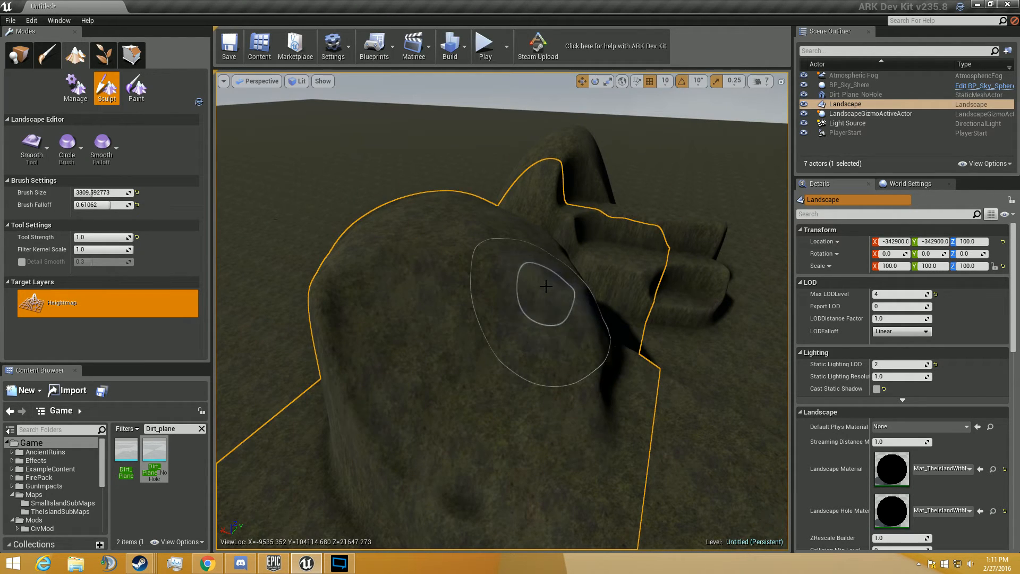
# - Erode the top and front face of the large mound with the Erosion tool at strength 1.0
pyautogui.click(21, 153)
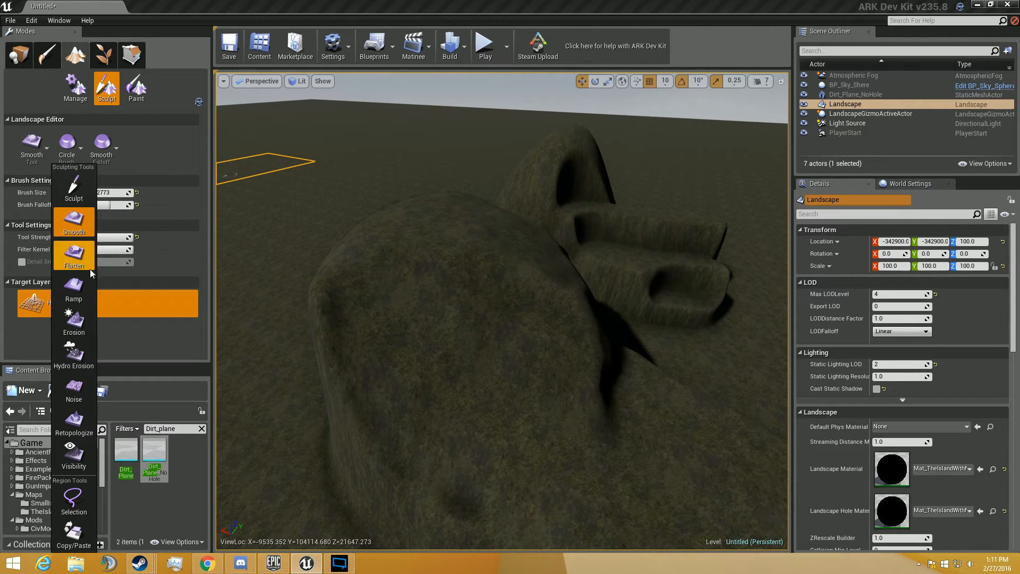
pyautogui.click(83, 323)
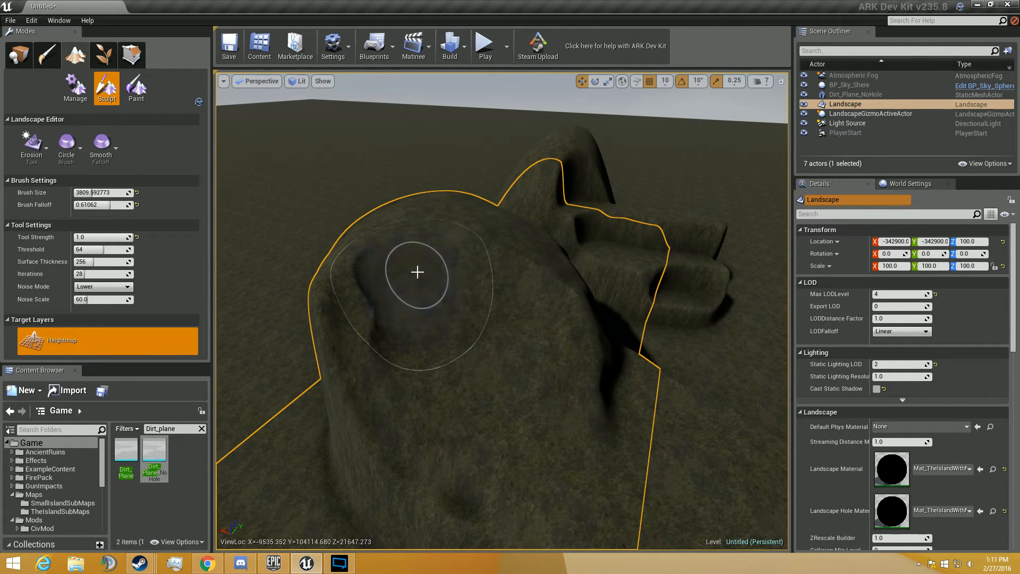
pyautogui.moveTo(417, 272)
pyautogui.mouseDown()
pyautogui.moveTo(491, 331)
pyautogui.moveTo(461, 243)
pyautogui.moveTo(387, 276)
pyautogui.moveTo(504, 287)
pyautogui.moveTo(452, 356)
pyautogui.mouseUp()
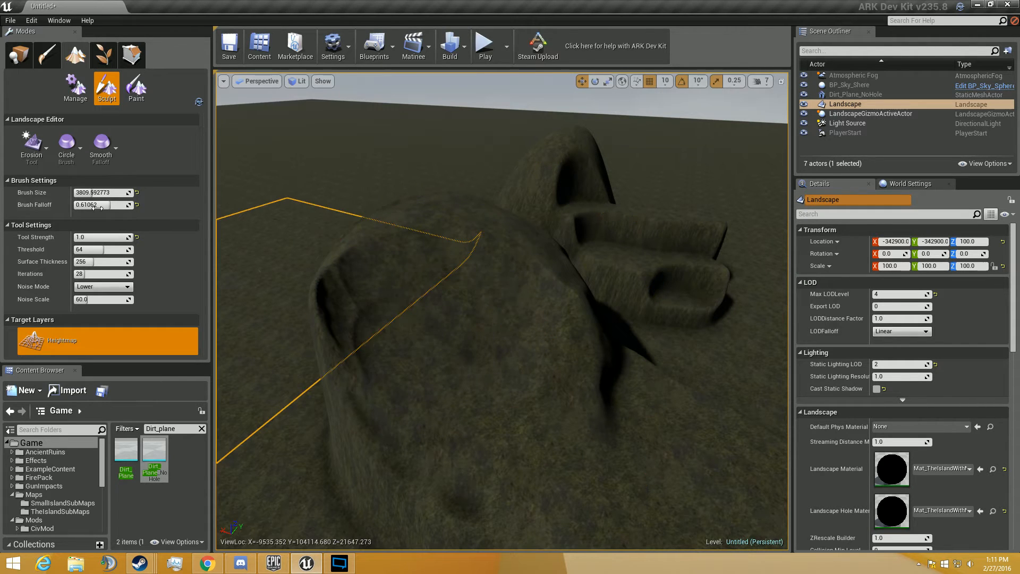
# - Carve water-worn gullies into the large mound's top, face and far edge with the Hydro Erosion tool at strength 1.0
pyautogui.click(32, 145)
pyautogui.click(81, 357)
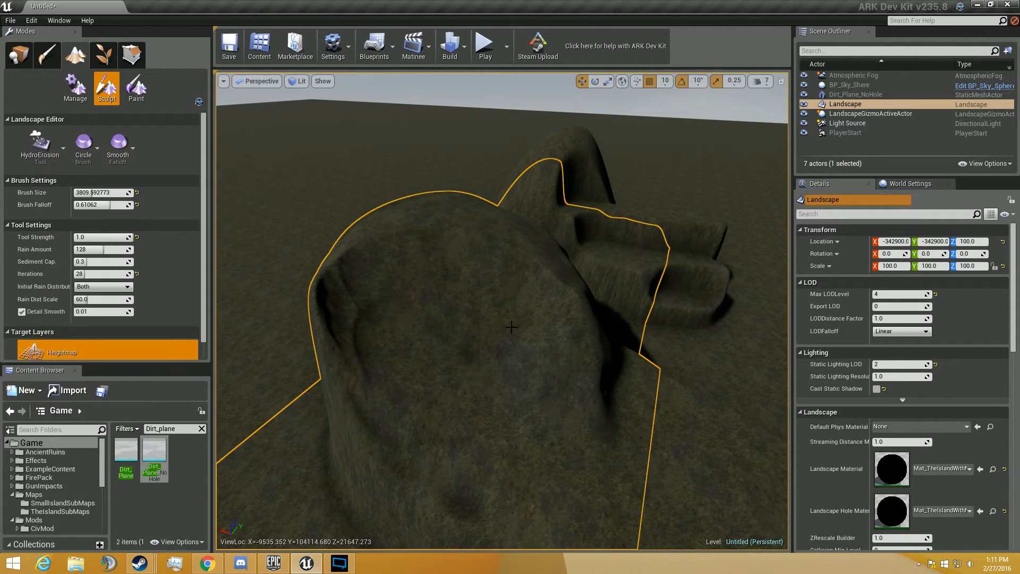
pyautogui.moveTo(484, 317)
pyautogui.mouseDown()
pyautogui.moveTo(510, 317)
pyautogui.moveTo(427, 292)
pyautogui.moveTo(522, 367)
pyautogui.moveTo(439, 330)
pyautogui.moveTo(483, 357)
pyautogui.moveTo(378, 244)
pyautogui.moveTo(410, 263)
pyautogui.mouseUp()
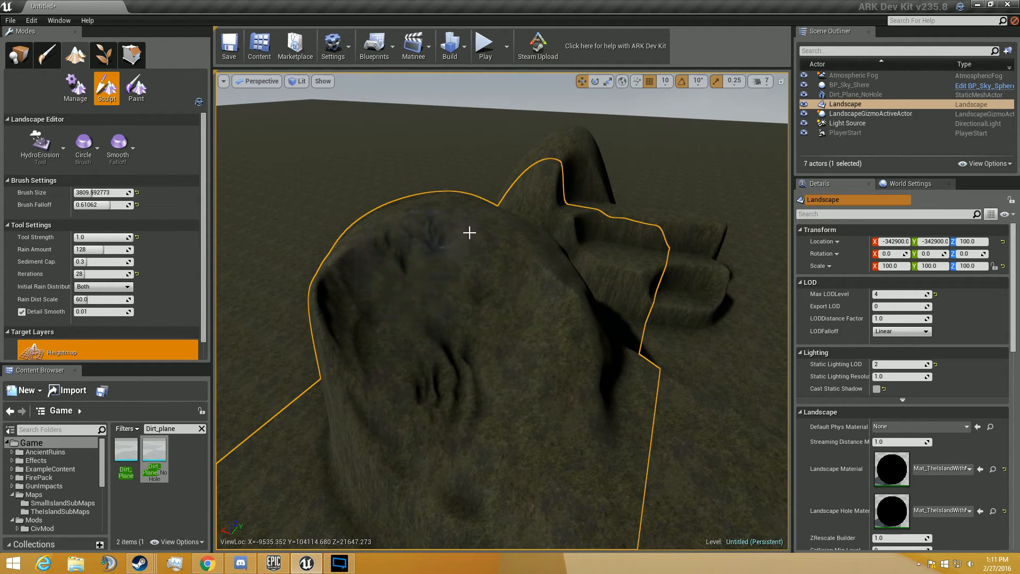
pyautogui.moveTo(470, 232)
pyautogui.mouseDown()
pyautogui.moveTo(528, 359)
pyautogui.moveTo(583, 305)
pyautogui.moveTo(571, 359)
pyautogui.mouseUp()
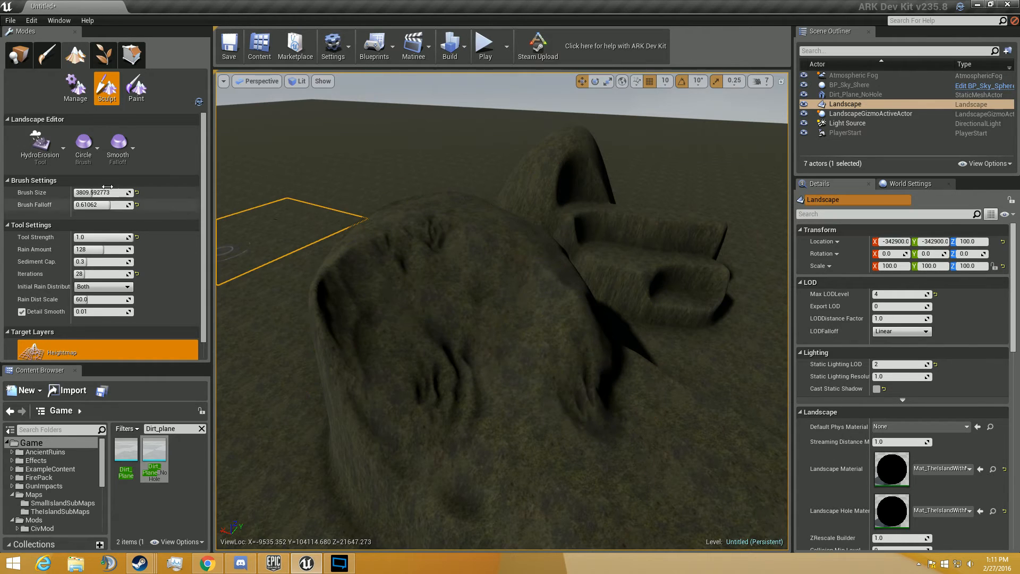
# - Apply the Noise tool at strength 1.0 and noise scale 128.0 across the large mound
pyautogui.click(54, 160)
pyautogui.click(97, 384)
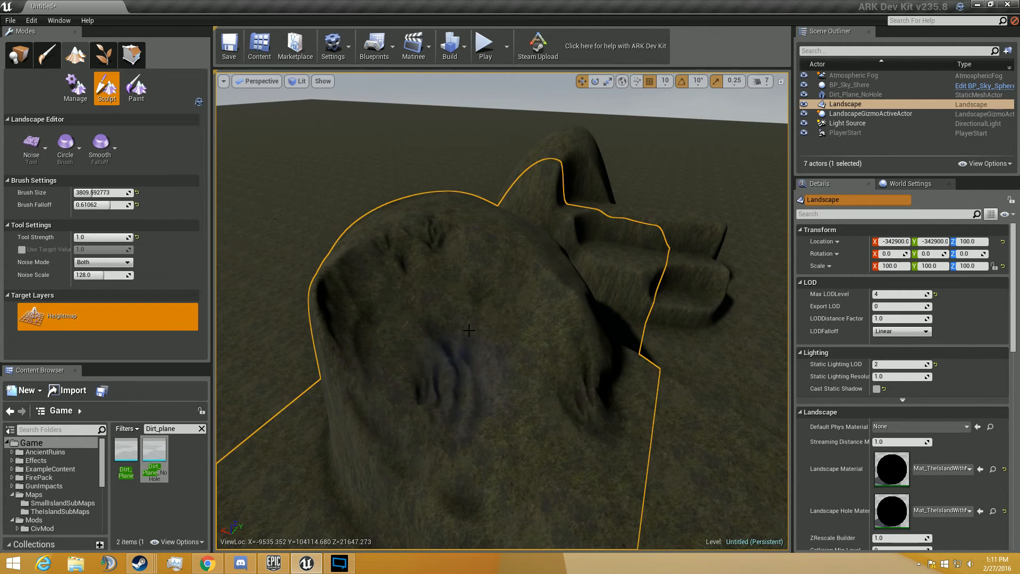
pyautogui.moveTo(425, 315)
pyautogui.mouseDown()
pyautogui.moveTo(479, 340)
pyautogui.moveTo(644, 376)
pyautogui.mouseUp()
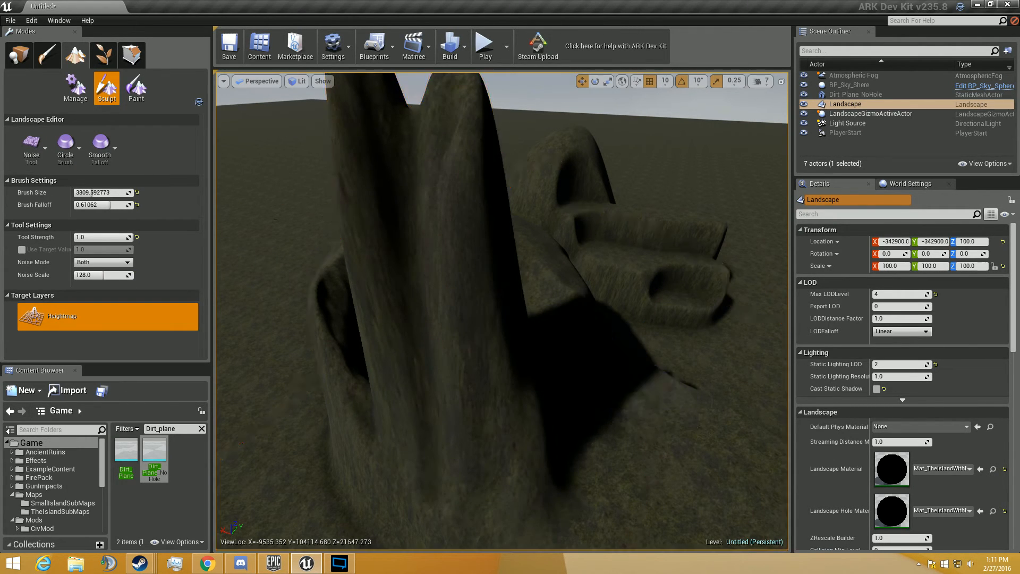
pyautogui.rightClick(638, 372)
# - Lower the Noise tool's strength to 0.088496 and roughen the flat ground beside the mounds
pyautogui.click(121, 245)
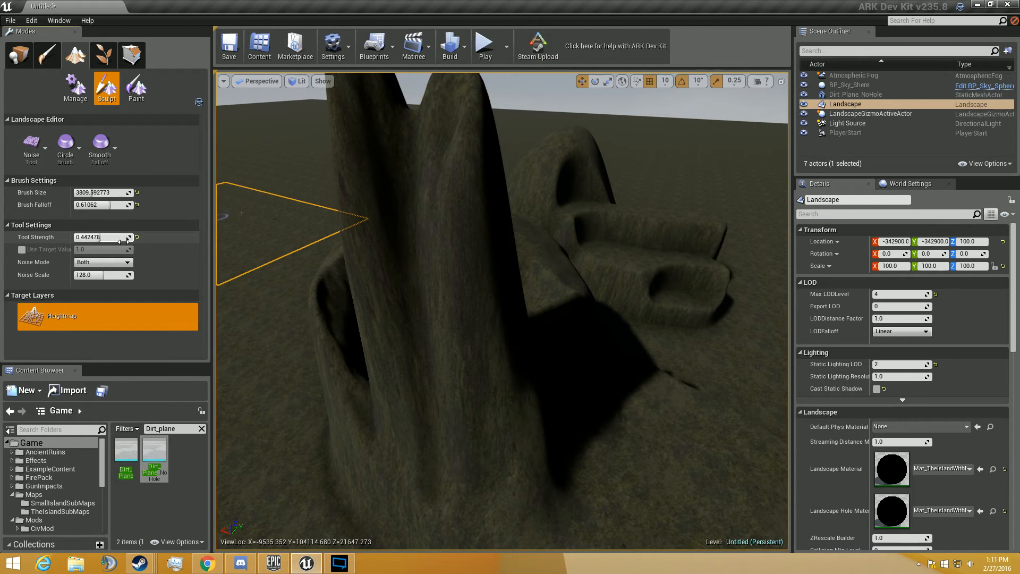
pyautogui.press('d')
pyautogui.moveTo(444, 346); pyautogui.dragTo(356, 415, button='right')
pyautogui.moveTo(471, 354)
pyautogui.mouseDown()
pyautogui.moveTo(480, 356)
pyautogui.moveTo(326, 365)
pyautogui.moveTo(417, 471)
pyautogui.moveTo(367, 303)
pyautogui.moveTo(244, 284)
pyautogui.moveTo(473, 431)
pyautogui.moveTo(779, 312)
pyautogui.moveTo(494, 246)
pyautogui.mouseUp()
pyautogui.press('s')
pyautogui.moveTo(494, 246)
pyautogui.mouseDown(button='right')
pyautogui.moveTo(494, 204)
pyautogui.moveTo(524, 143)
pyautogui.moveTo(558, 199)
pyautogui.moveTo(537, 114)
pyautogui.moveTo(479, 125)
pyautogui.moveTo(532, 184)
pyautogui.mouseUp(button='right')
pyautogui.press('s')
pyautogui.press('d')
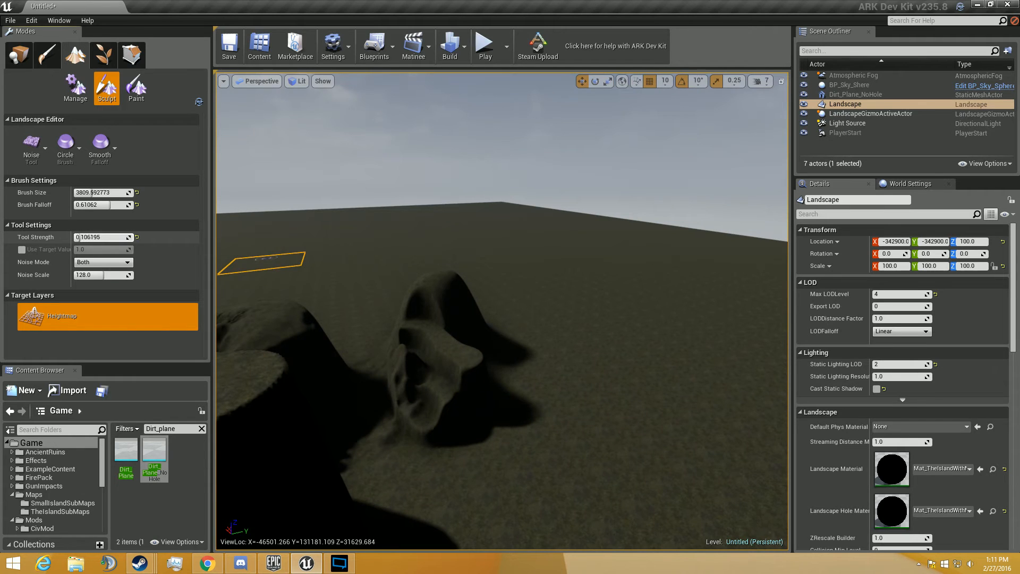
pyautogui.press('w')
pyautogui.moveTo(457, 375)
pyautogui.mouseDown(button='right')
pyautogui.moveTo(494, 431)
pyautogui.moveTo(502, 366)
pyautogui.moveTo(510, 401)
pyautogui.mouseUp(button='right')
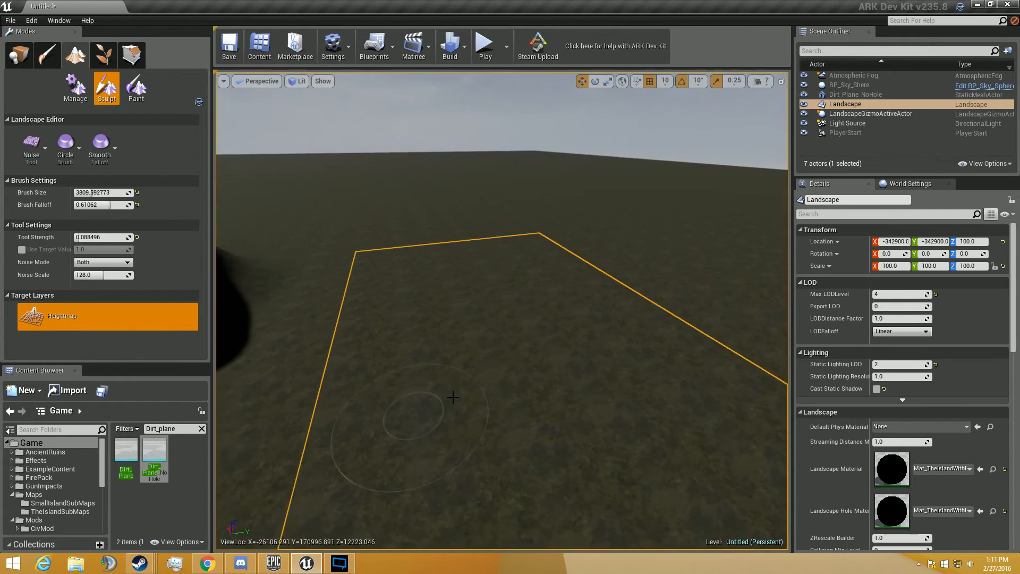
pyautogui.moveTo(406, 352); pyautogui.dragTo(501, 350)
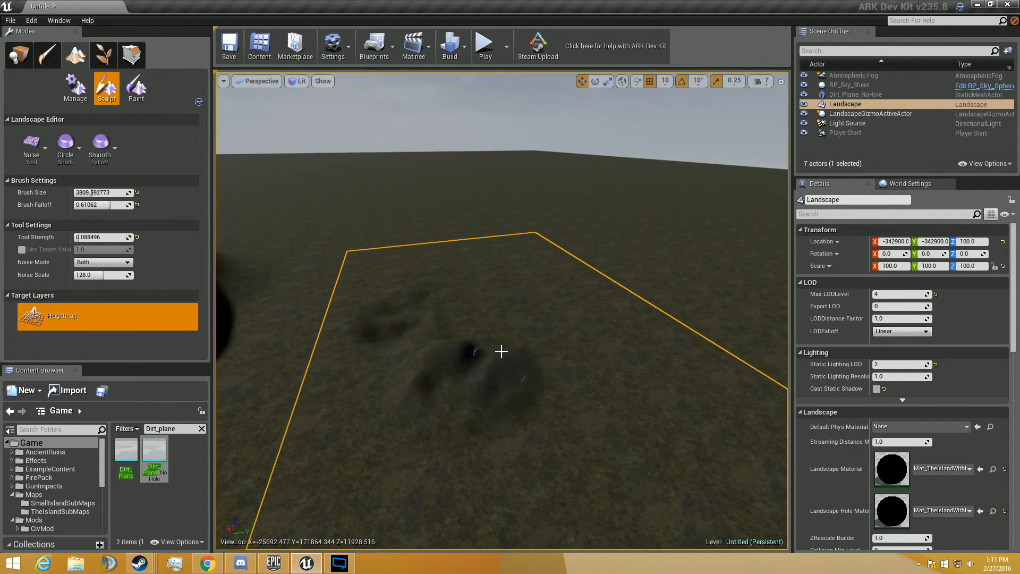
pyautogui.moveTo(593, 350)
pyautogui.mouseDown()
pyautogui.moveTo(365, 440)
pyautogui.moveTo(387, 257)
pyautogui.moveTo(519, 375)
pyautogui.moveTo(235, 286)
pyautogui.mouseUp()
pyautogui.moveTo(524, 286); pyautogui.dragTo(321, 391)
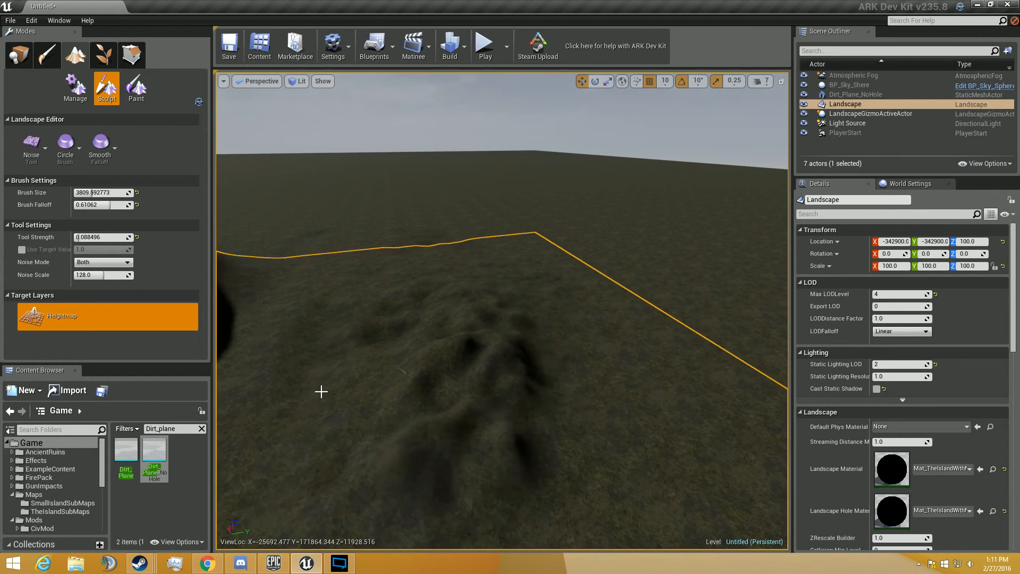
pyautogui.moveTo(574, 263); pyautogui.dragTo(418, 544)
pyautogui.press('w')
pyautogui.moveTo(558, 293)
pyautogui.mouseDown(button='right')
pyautogui.moveTo(515, 295)
pyautogui.moveTo(617, 255)
pyautogui.moveTo(720, 277)
pyautogui.moveTo(784, 224)
pyautogui.moveTo(601, 266)
pyautogui.moveTo(584, 303)
pyautogui.moveTo(558, 260)
pyautogui.mouseUp(button='right')
pyautogui.press('s')
pyautogui.click(30, 141)
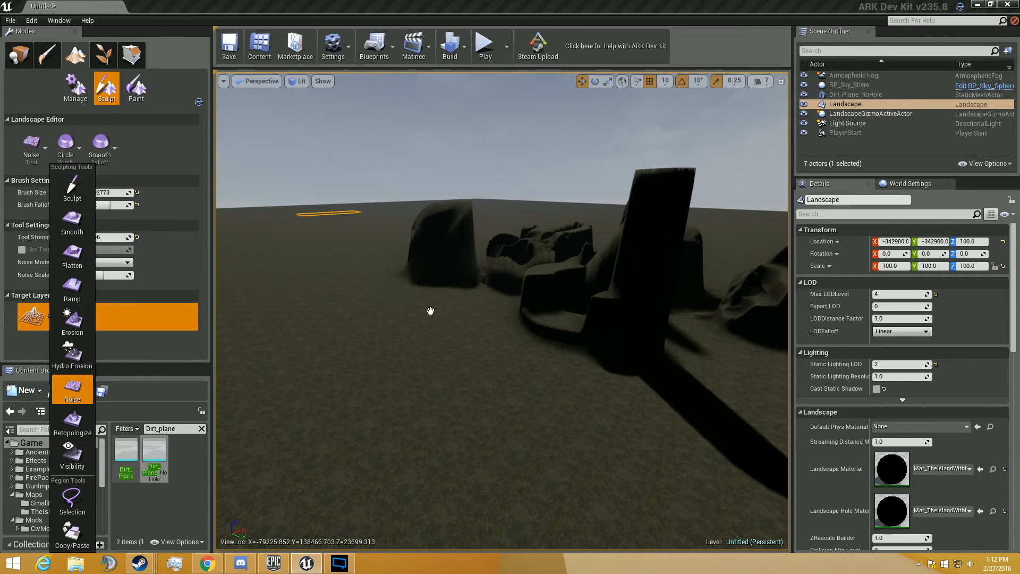
pyautogui.moveTo(494, 204)
pyautogui.mouseDown(button='right')
pyautogui.moveTo(444, 192)
pyautogui.moveTo(469, 198)
pyautogui.mouseUp(button='right')
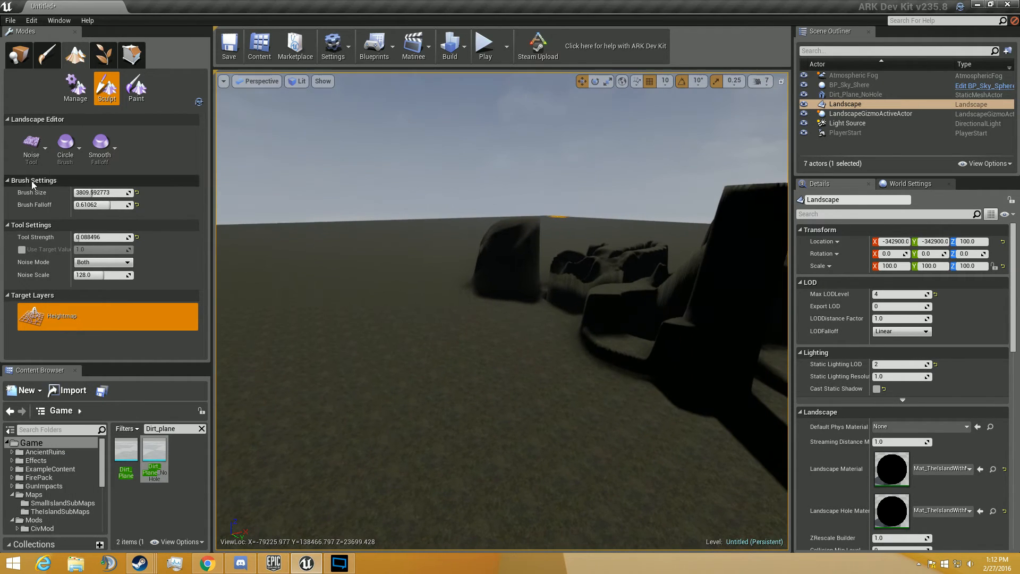
pyautogui.click(30, 146)
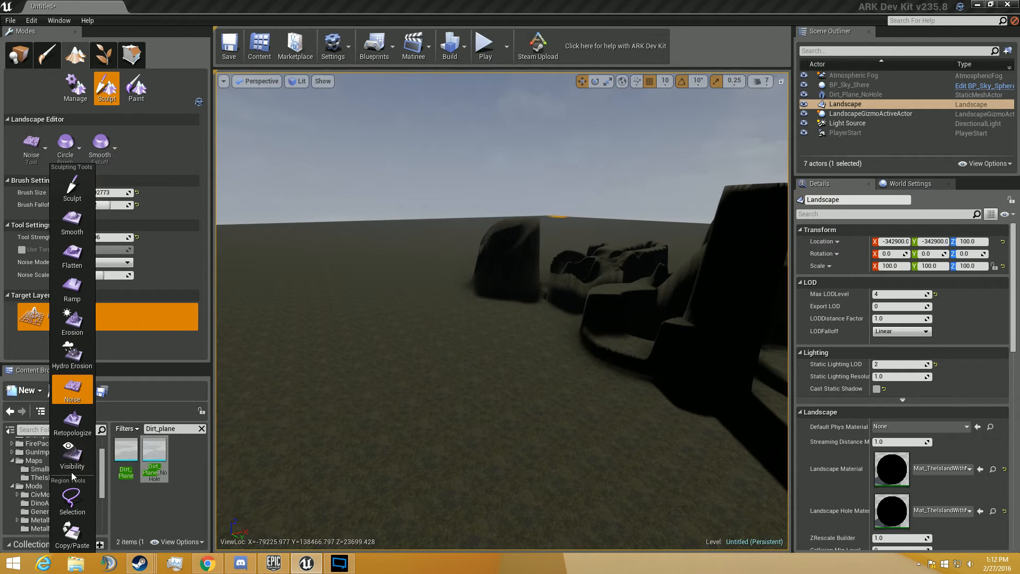
pyautogui.click(46, 146)
# - Switch to Place mode and add a Player Start on the rim of the hollow pillar
pyautogui.moveTo(409, 274); pyautogui.dragTo(478, 266, button='right')
pyautogui.press('w')
pyautogui.press('s')
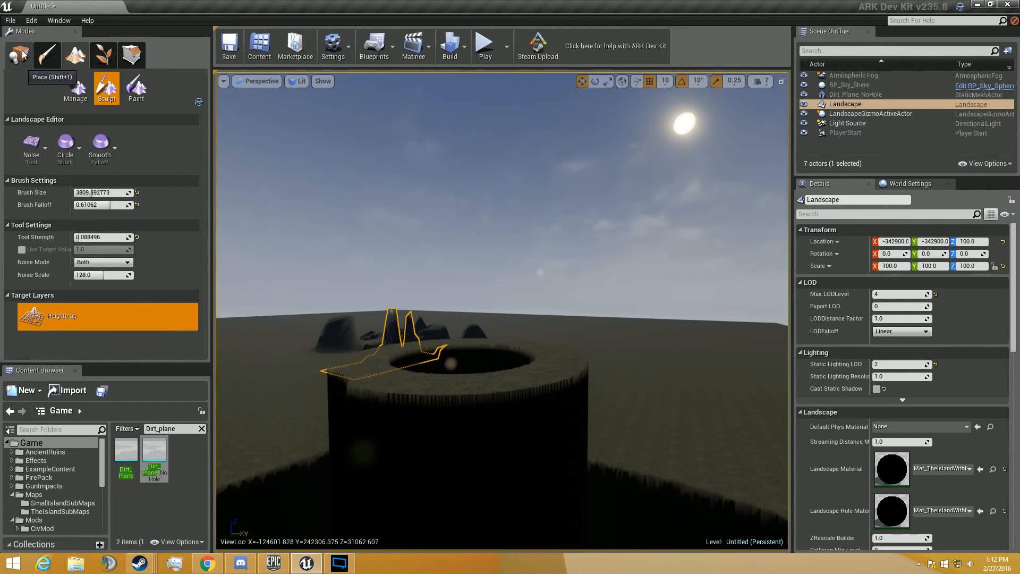
pyautogui.click(21, 53)
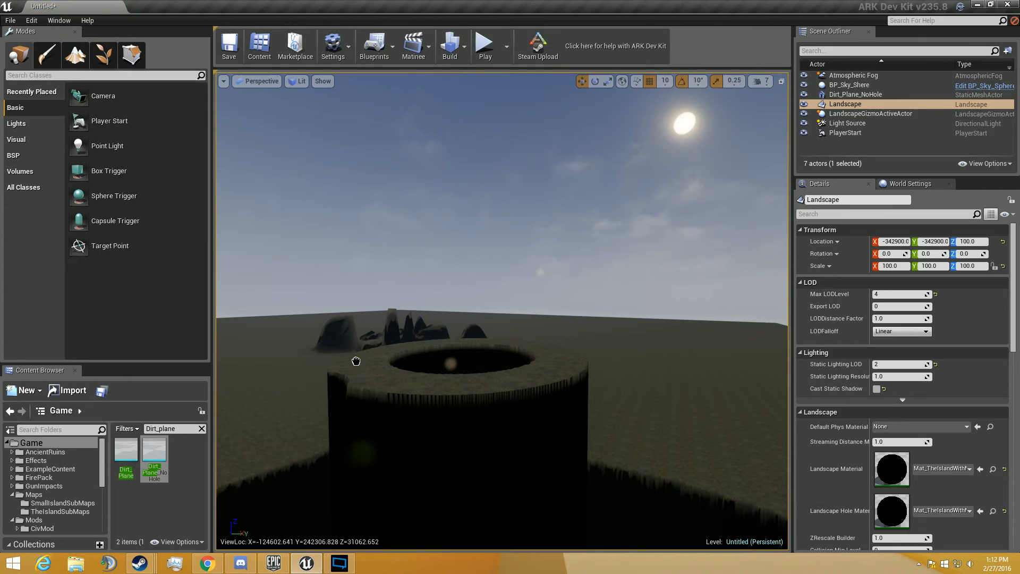
pyautogui.moveTo(356, 361); pyautogui.dragTo(355, 362)
pyautogui.press('w')
pyautogui.moveTo(356, 361); pyautogui.dragTo(449, 407, button='right')
pyautogui.press('s')
pyautogui.press('w')
pyautogui.press('w')
pyautogui.press('s')
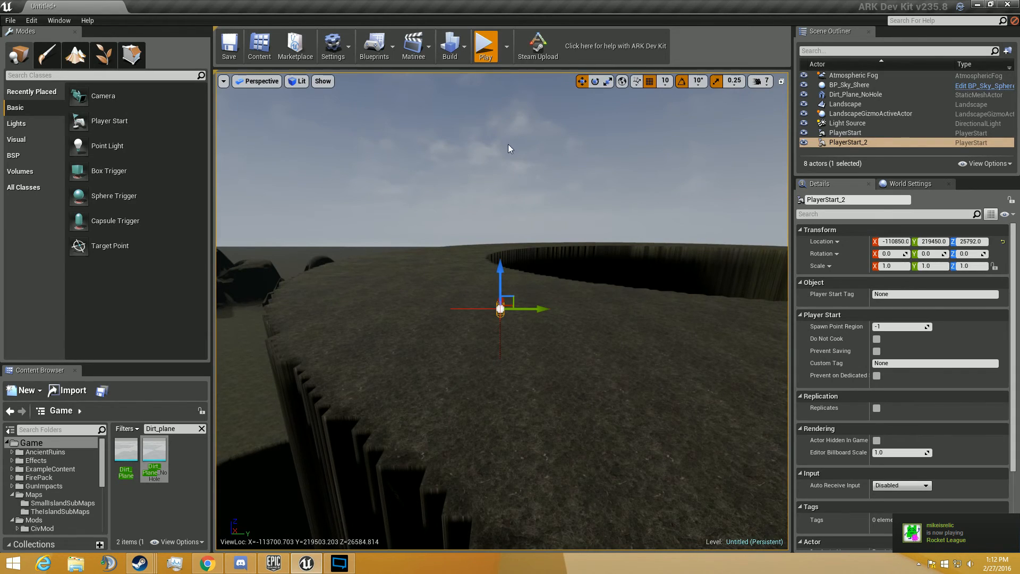
# - Play-test the level from the new Player Start, walking along the hollow pillar's rim, and stop the simulation
pyautogui.click(485, 45)
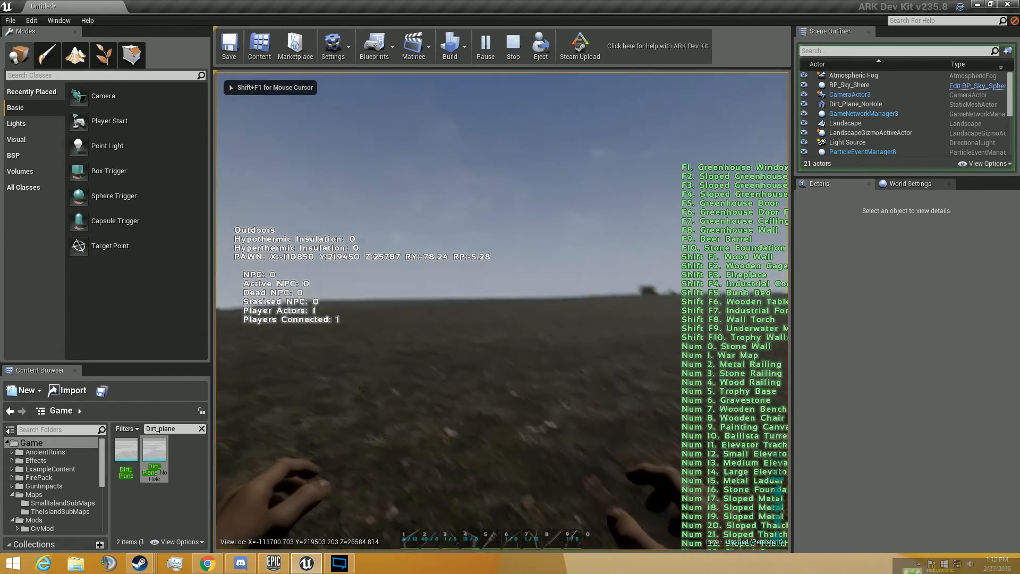
pyautogui.click(400, 278)
pyautogui.press('w')
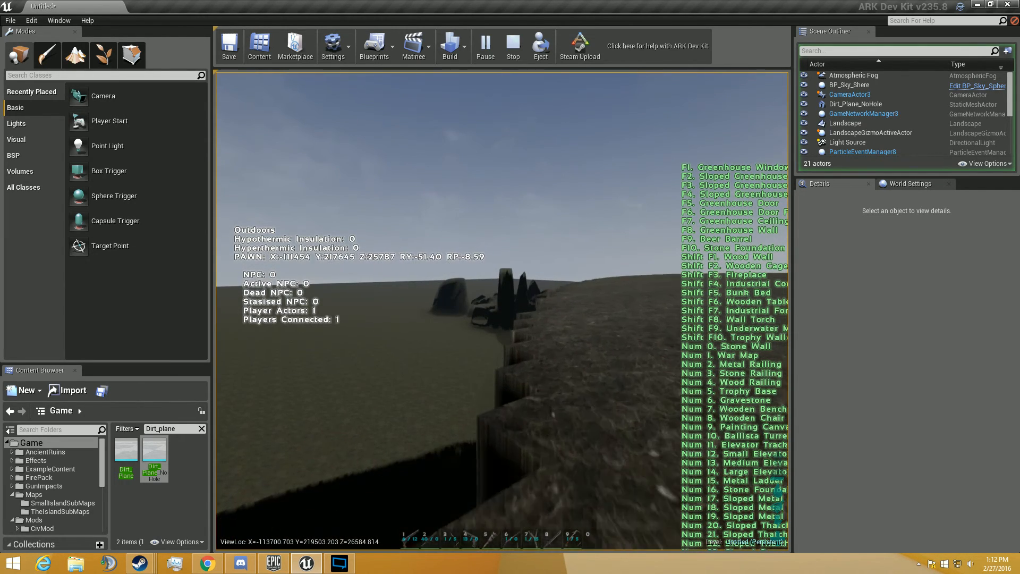
pyautogui.press('w')
pyautogui.press('d')
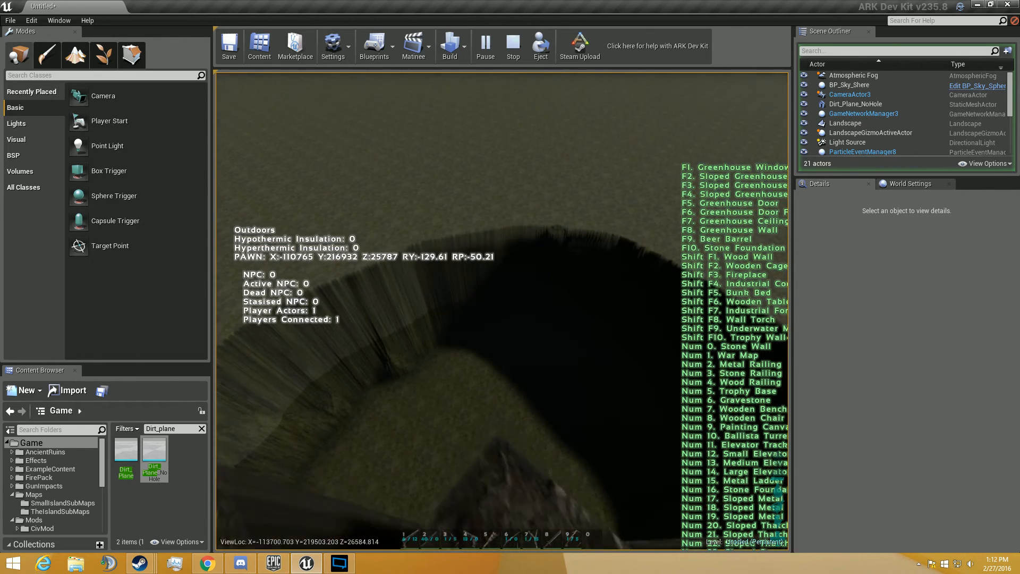
pyautogui.press('w')
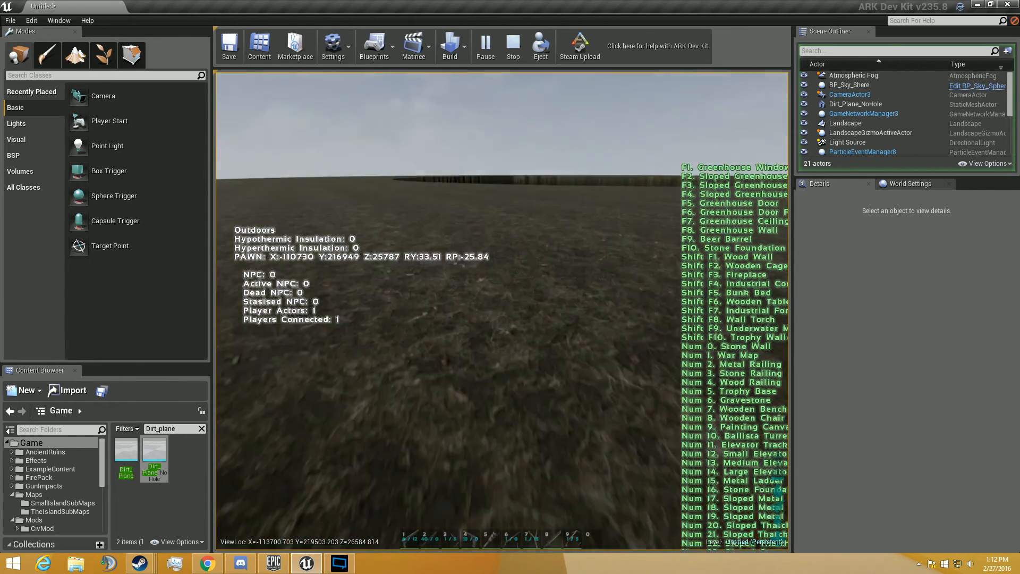
pyautogui.press('w')
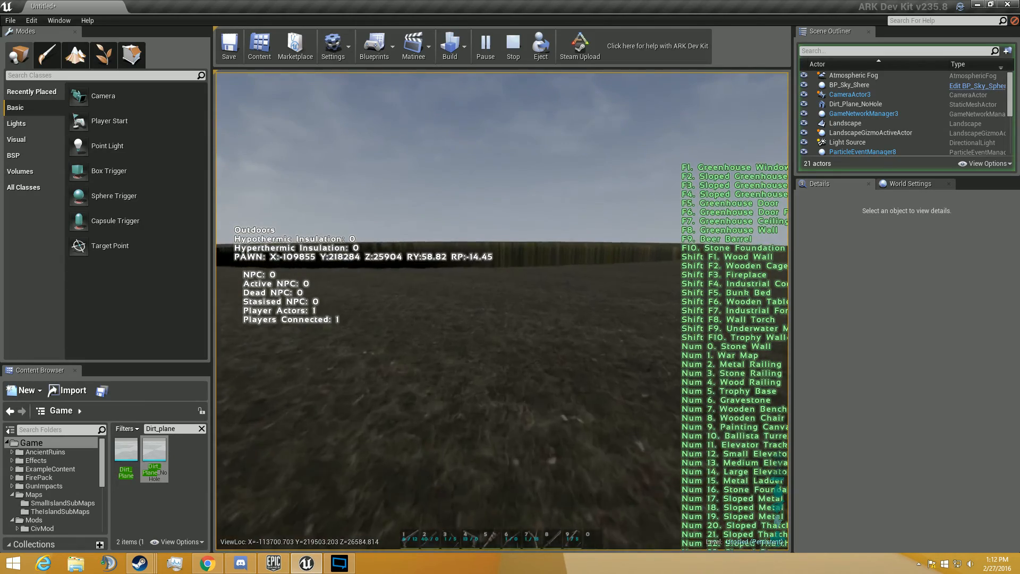
pyautogui.press('w')
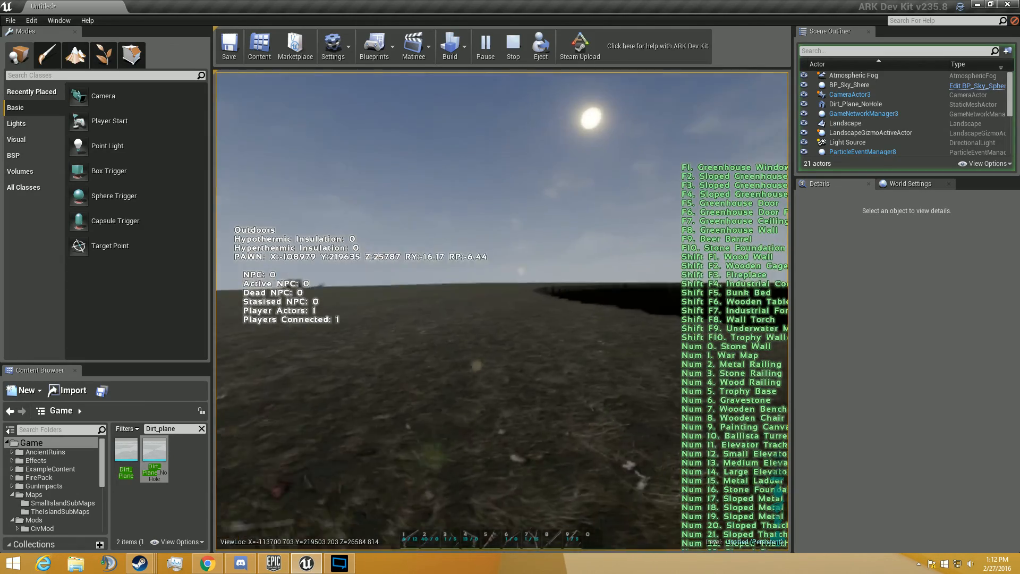
pyautogui.press('w')
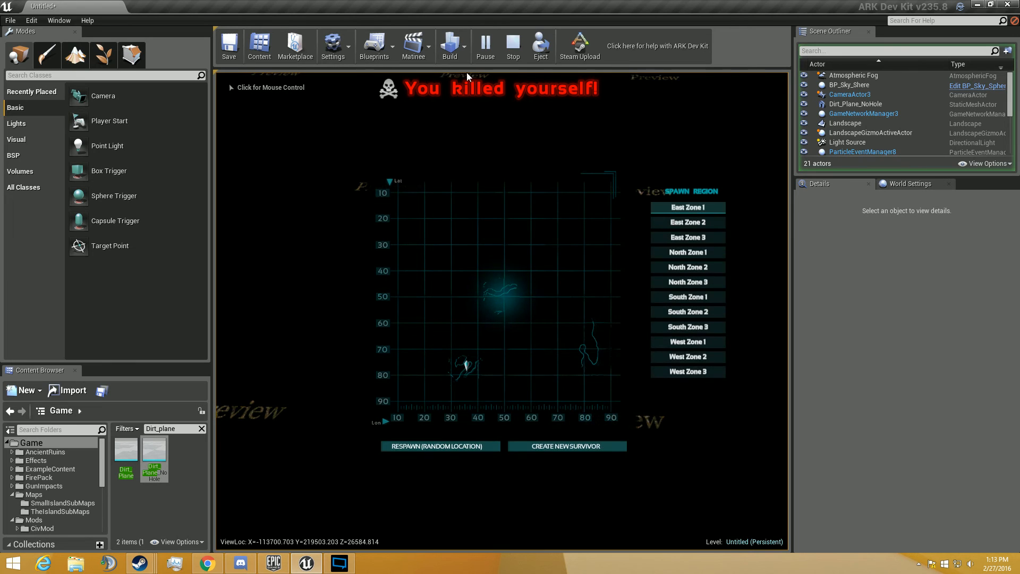
pyautogui.click(536, 44)
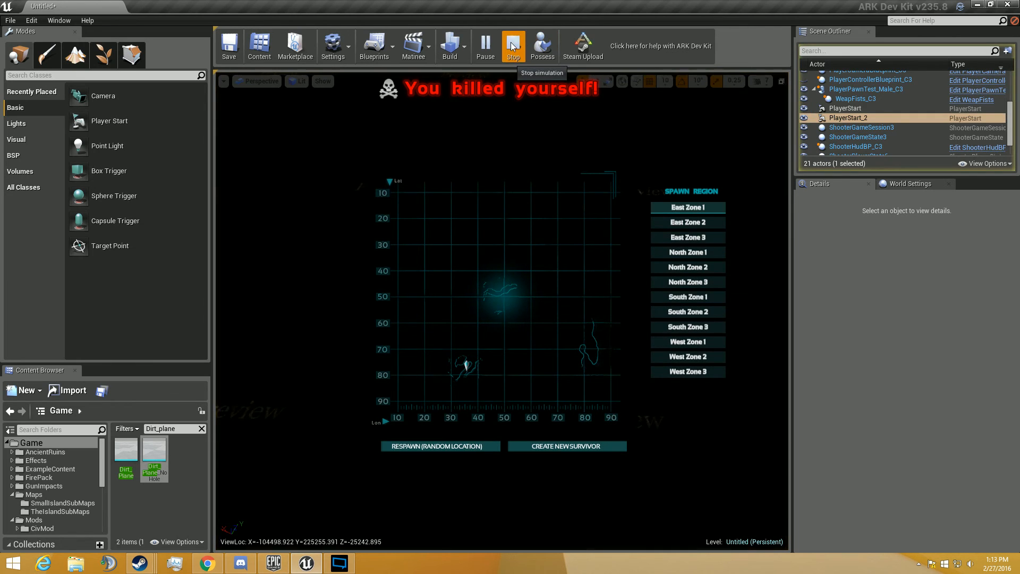
pyautogui.click(512, 46)
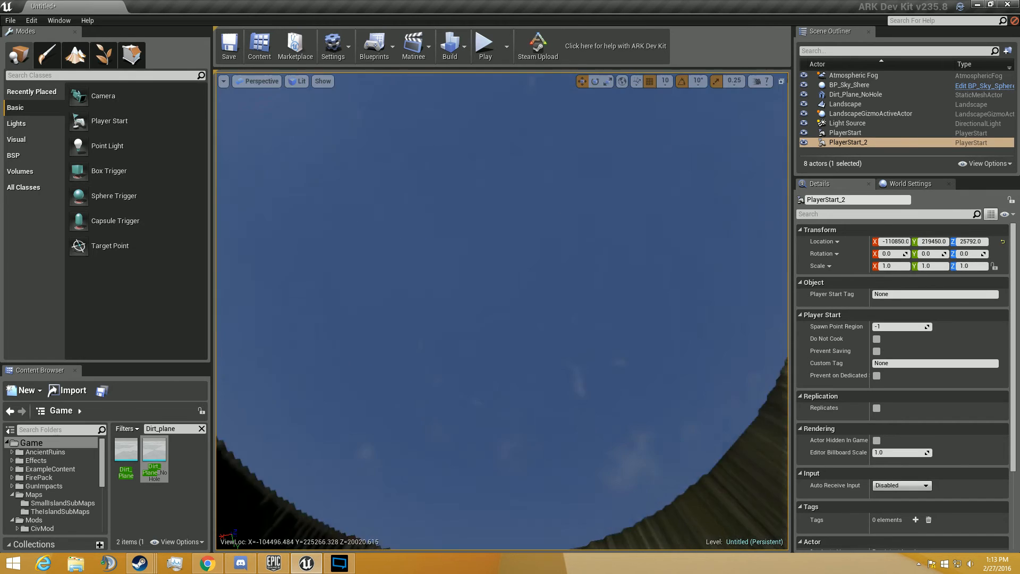
# - Examine the sculpted landforms and the hollow pillar from the air
pyautogui.press('w')
pyautogui.moveTo(502, 311); pyautogui.dragTo(336, 389, button='right')
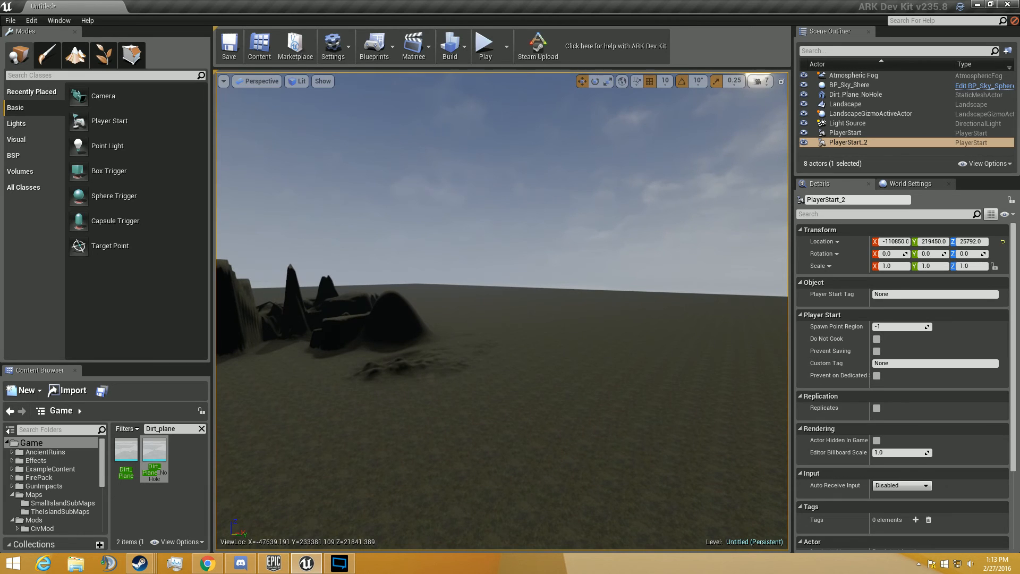
pyautogui.moveTo(503, 311); pyautogui.dragTo(508, 226, button='right')
pyautogui.press('w')
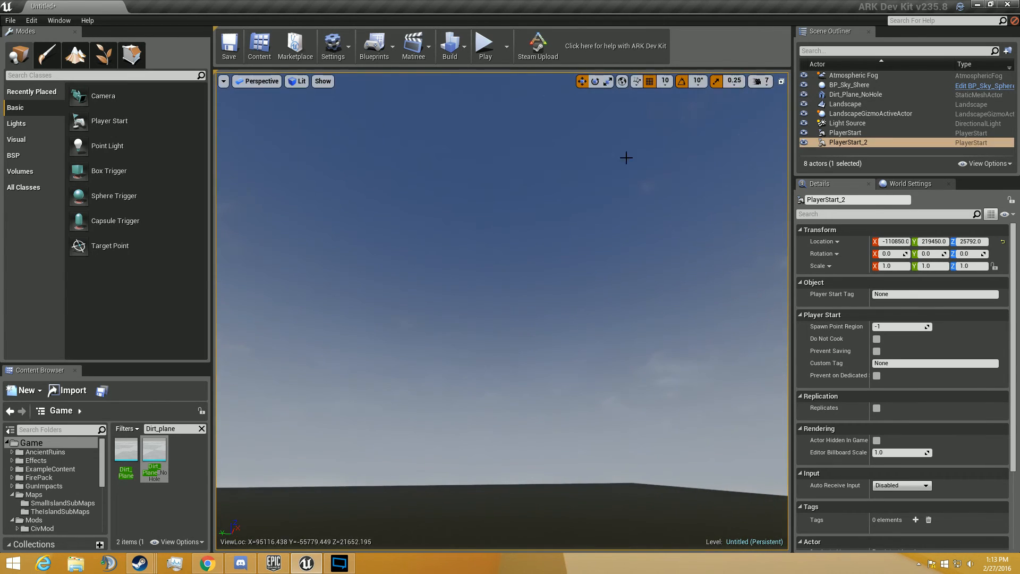
pyautogui.moveTo(626, 158); pyautogui.dragTo(444, 273, button='right')
pyautogui.press('w')
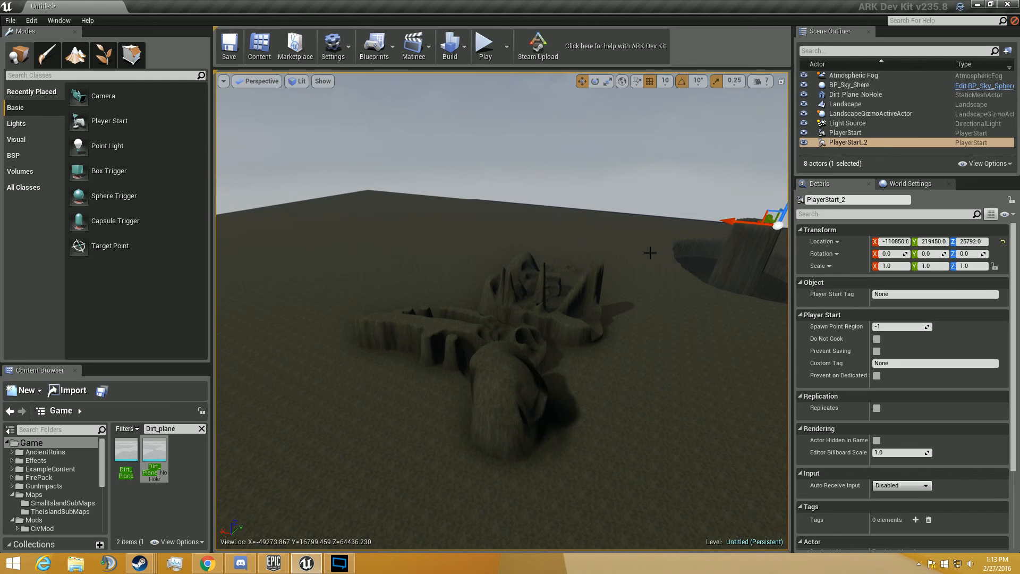
pyautogui.moveTo(444, 272); pyautogui.dragTo(688, 209, button='right')
pyautogui.press('w')
pyautogui.press('w')
pyautogui.press('w')
pyautogui.press('w')
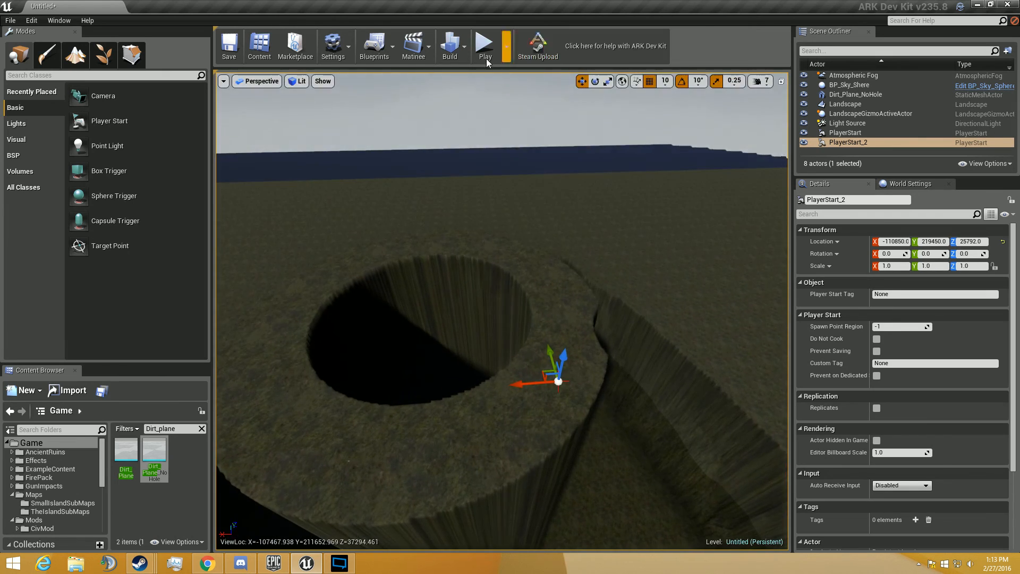
# - Start another play-test of the level and walk in first person across the hollow pillar's top towards the hole
pyautogui.hotkey('alt', 'p')
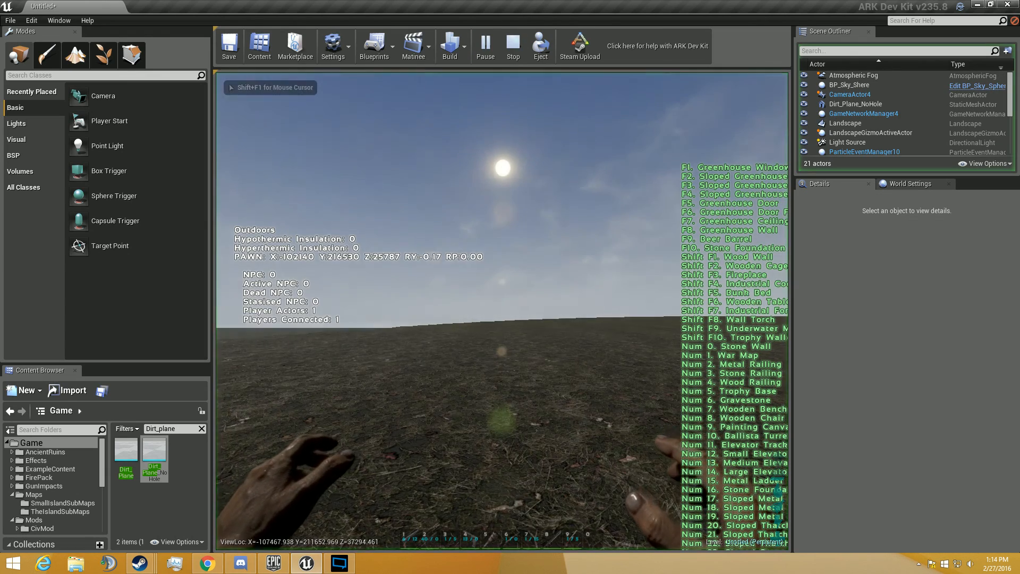
pyautogui.press('w')
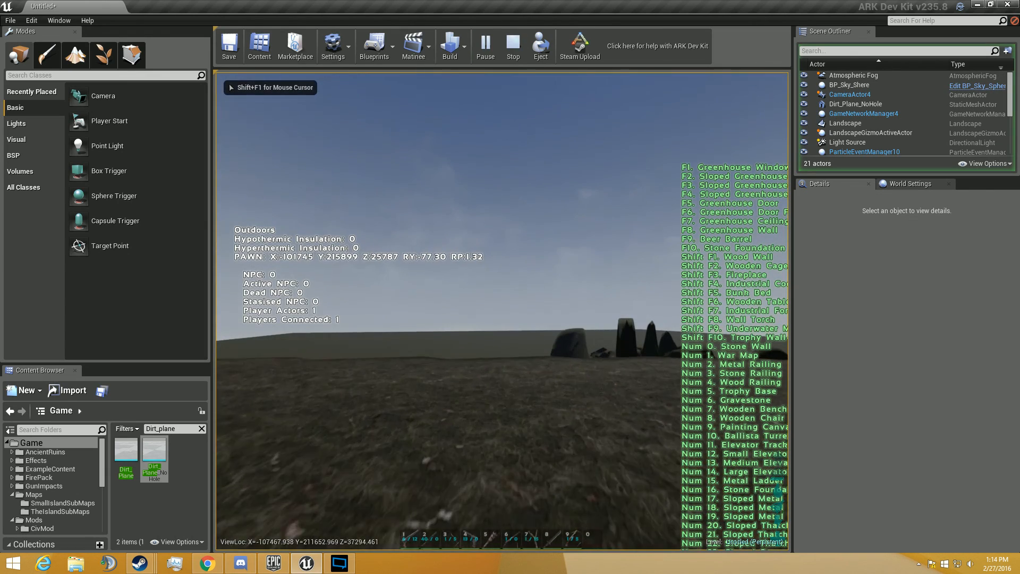
pyautogui.press('w')
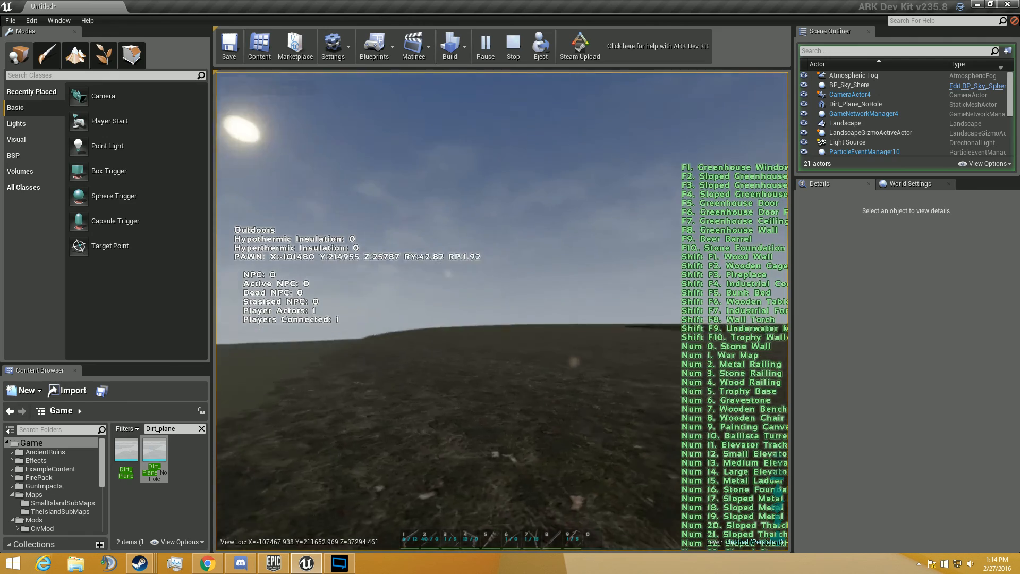
pyautogui.press('w')
pyautogui.press('w')
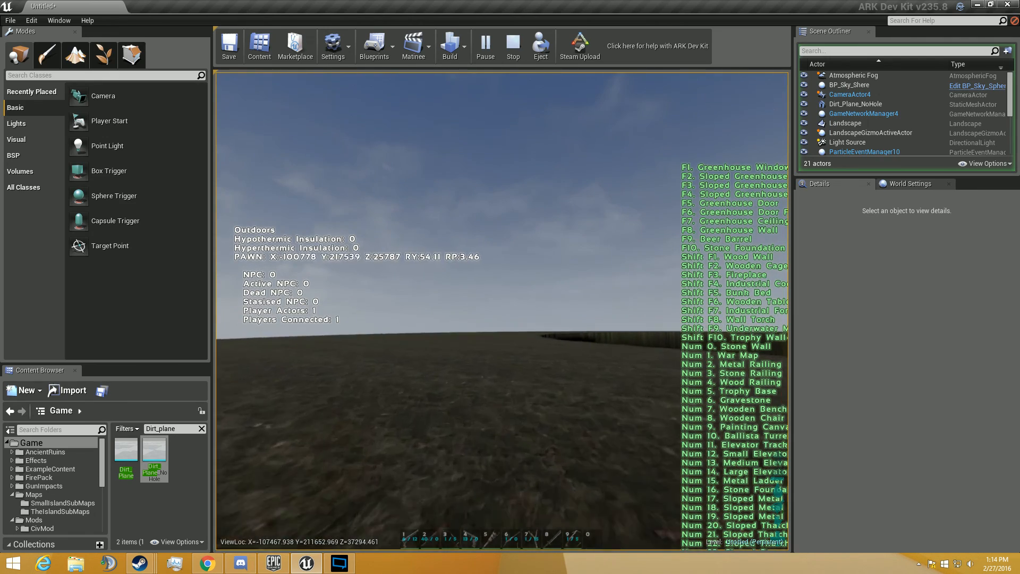
# - Inspect the character beside the pillar's hole with a zoomed-out orbit camera, return to first person and stop the simulation
pyautogui.press('k')
pyautogui.scroll(-5, 503, 311)
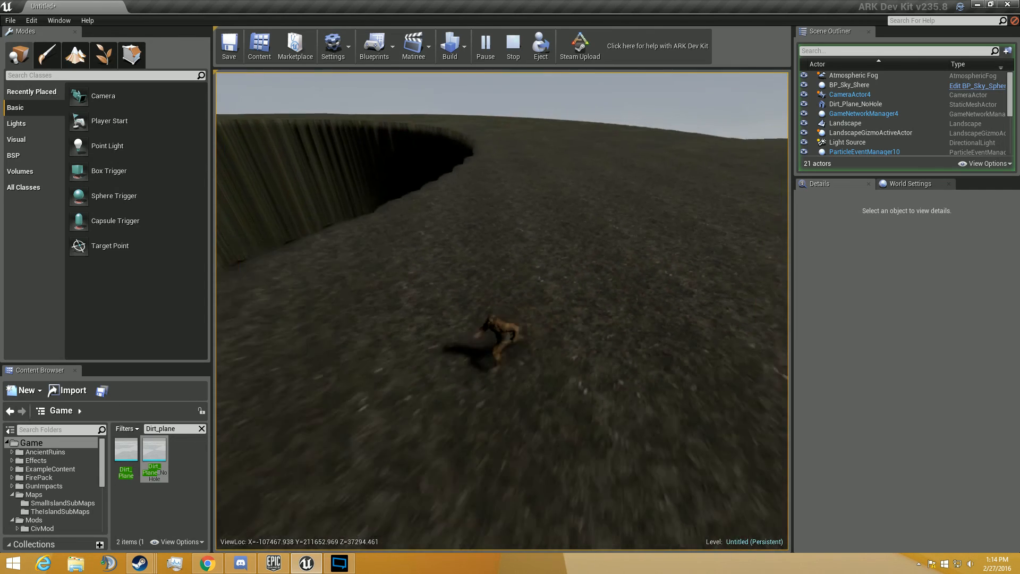
pyautogui.press('w')
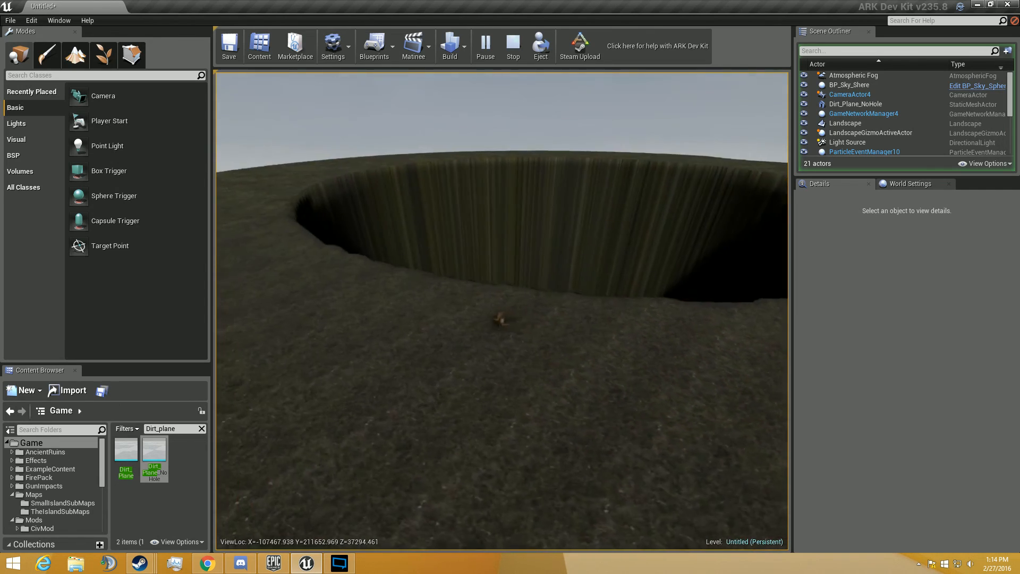
pyautogui.press('k')
pyautogui.press('k')
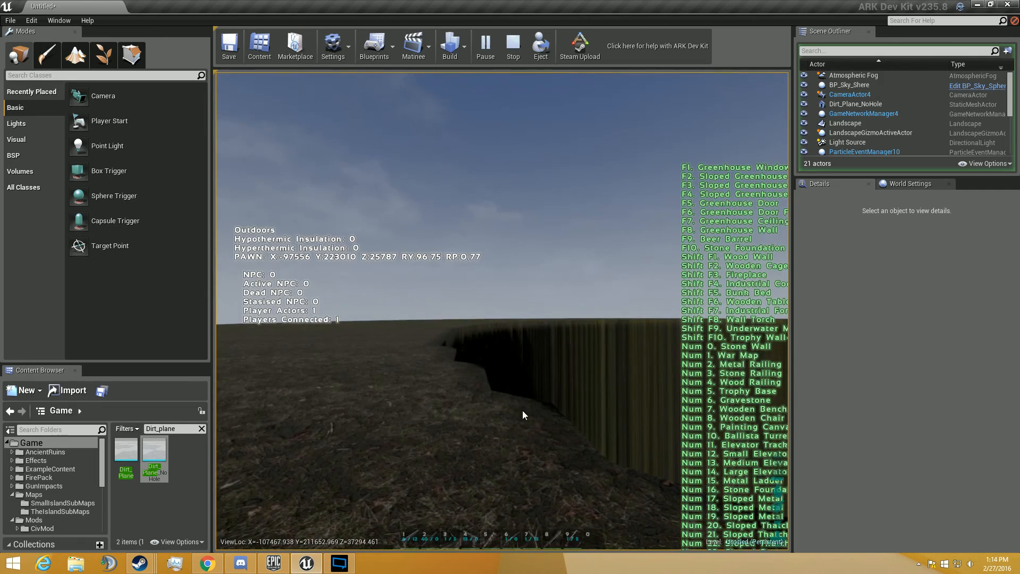
pyautogui.press('Escape')
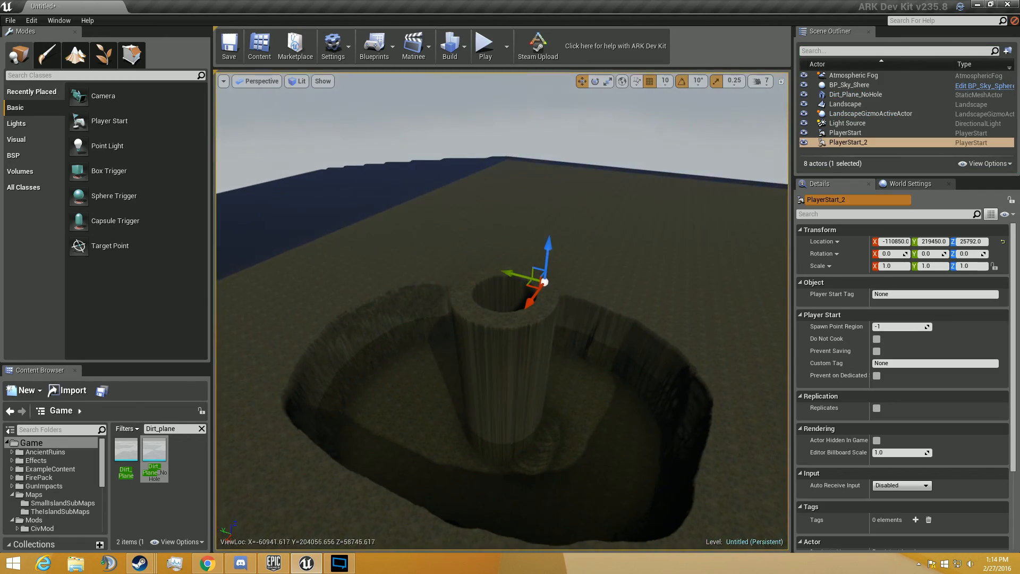
# - Fly around the map to survey the pillar in its pit, the mounds, spikes and ridges from several sides
pyautogui.press('w')
pyautogui.moveTo(503, 311); pyautogui.dragTo(691, 255, button='right')
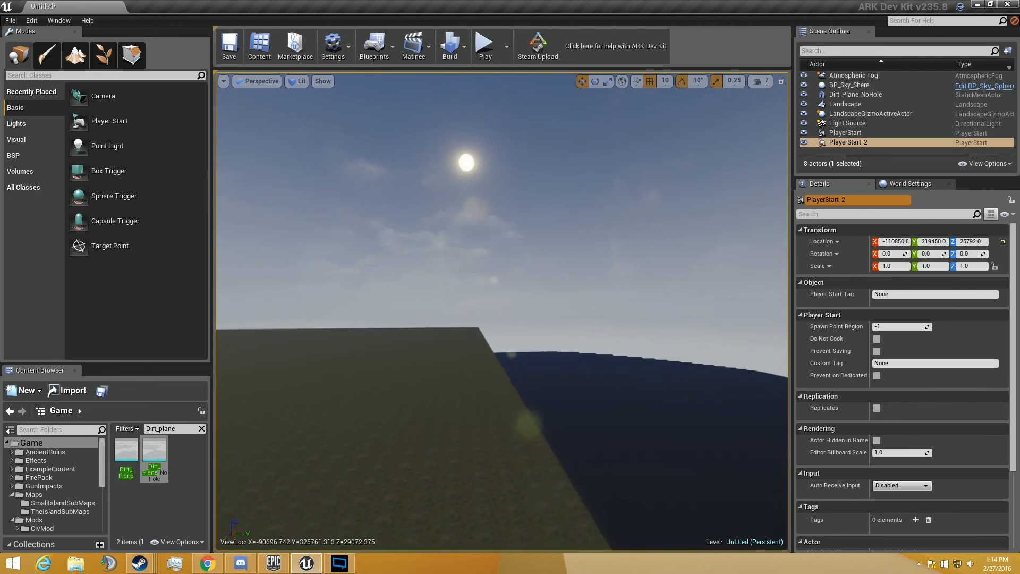
pyautogui.moveTo(502, 311); pyautogui.dragTo(396, 309, button='right')
pyautogui.press('d')
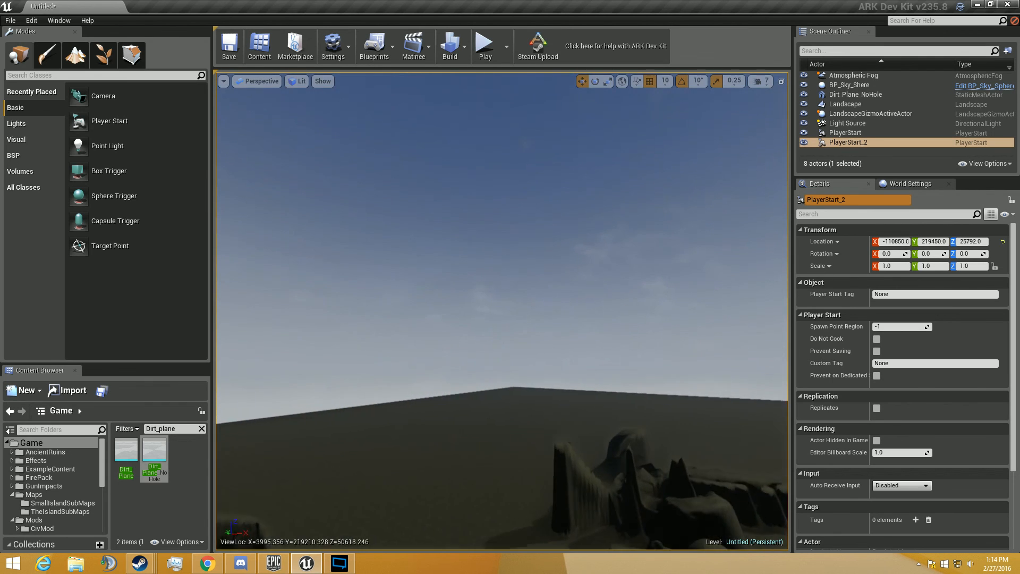
pyautogui.press('d')
pyautogui.moveTo(502, 311); pyautogui.dragTo(343, 386, button='right')
pyautogui.press('s')
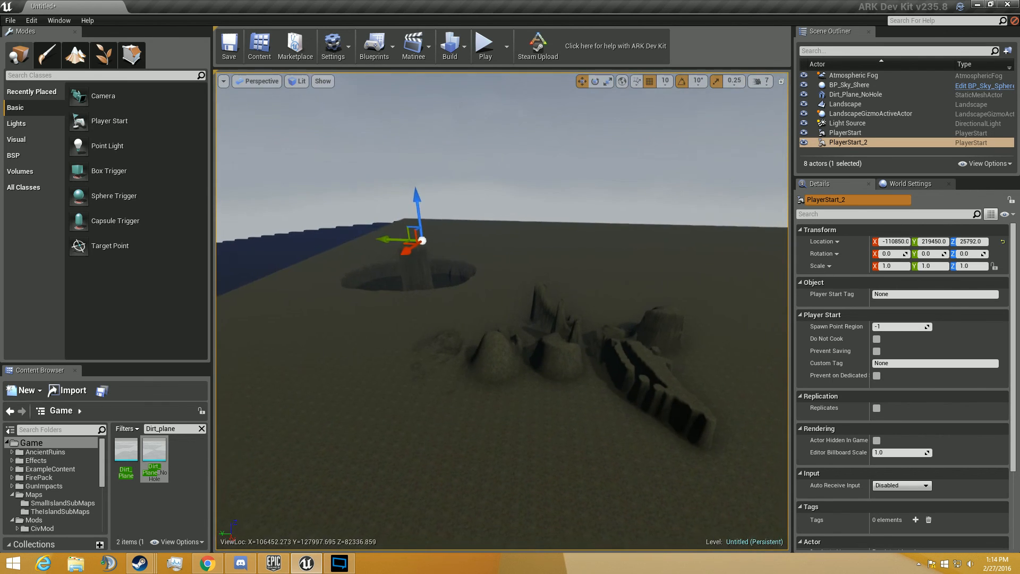
pyautogui.moveTo(502, 311)
pyautogui.mouseDown(button='right')
pyautogui.moveTo(797, 268)
pyautogui.moveTo(412, 300)
pyautogui.moveTo(588, 296)
pyautogui.moveTo(255, 318)
pyautogui.moveTo(146, 359)
pyautogui.moveTo(641, 282)
pyautogui.moveTo(713, 314)
pyautogui.moveTo(776, 287)
pyautogui.moveTo(508, 301)
pyautogui.moveTo(612, 361)
pyautogui.moveTo(686, 356)
pyautogui.moveTo(765, 380)
pyautogui.moveTo(590, 290)
pyautogui.moveTo(606, 285)
pyautogui.moveTo(664, 289)
pyautogui.moveTo(516, 319)
pyautogui.moveTo(518, 380)
pyautogui.moveTo(452, 297)
pyautogui.moveTo(507, 256)
pyautogui.moveTo(582, 257)
pyautogui.moveTo(545, 255)
pyautogui.moveTo(488, 310)
pyautogui.mouseUp(button='right')
pyautogui.press('w')
pyautogui.press('e')
pyautogui.press('w')
pyautogui.press('w')
pyautogui.press('s')
pyautogui.press('w')
pyautogui.press('w')
pyautogui.press('w')
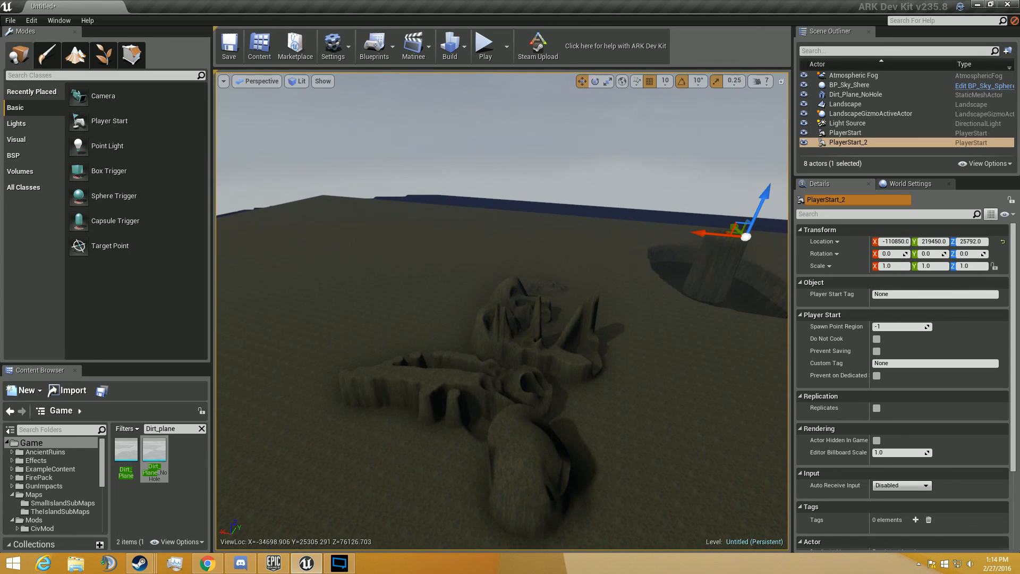